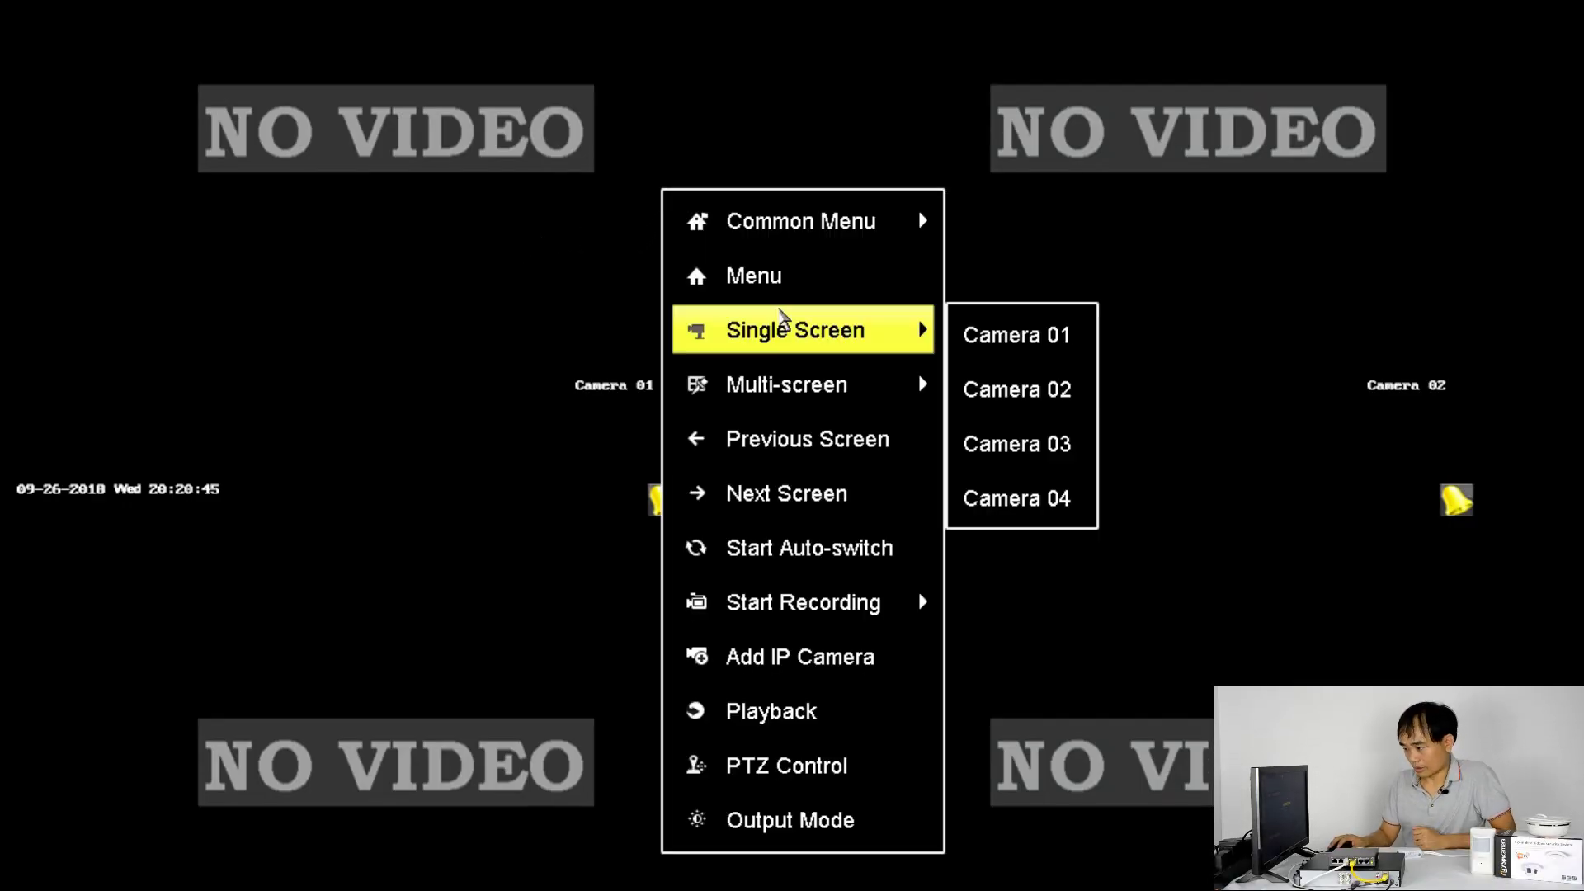
Step: Unlock the NVR with the admin pattern and open the Custom Adding form for a new IP camera
click(788, 659)
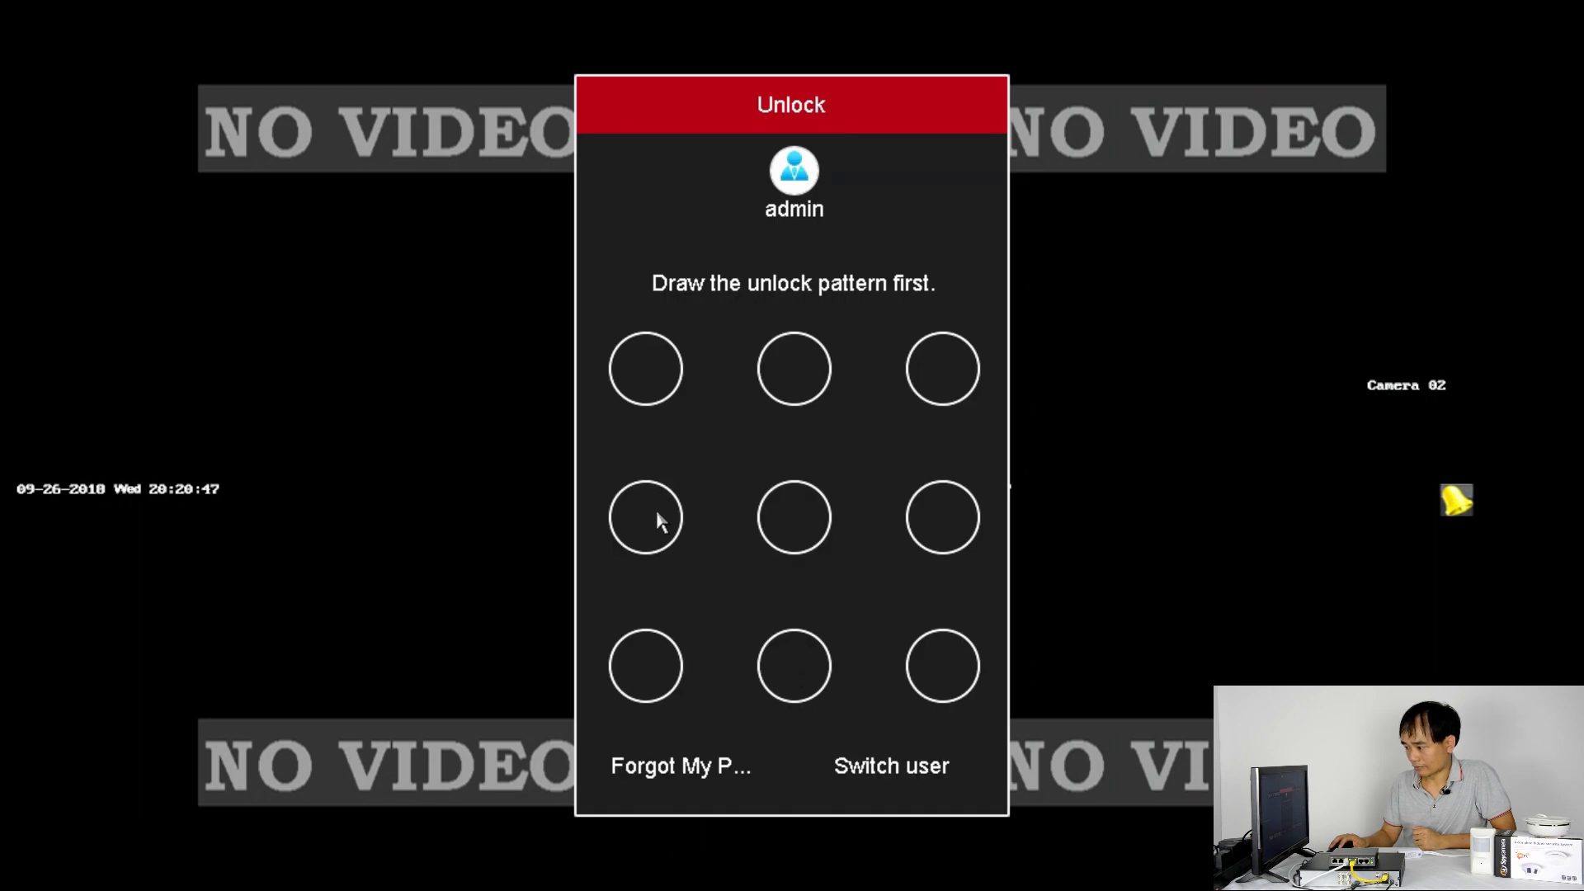
mouse_move(658, 518)
mouse_down()
mouse_move(649, 667)
mouse_move(963, 696)
mouse_move(963, 666)
mouse_up()
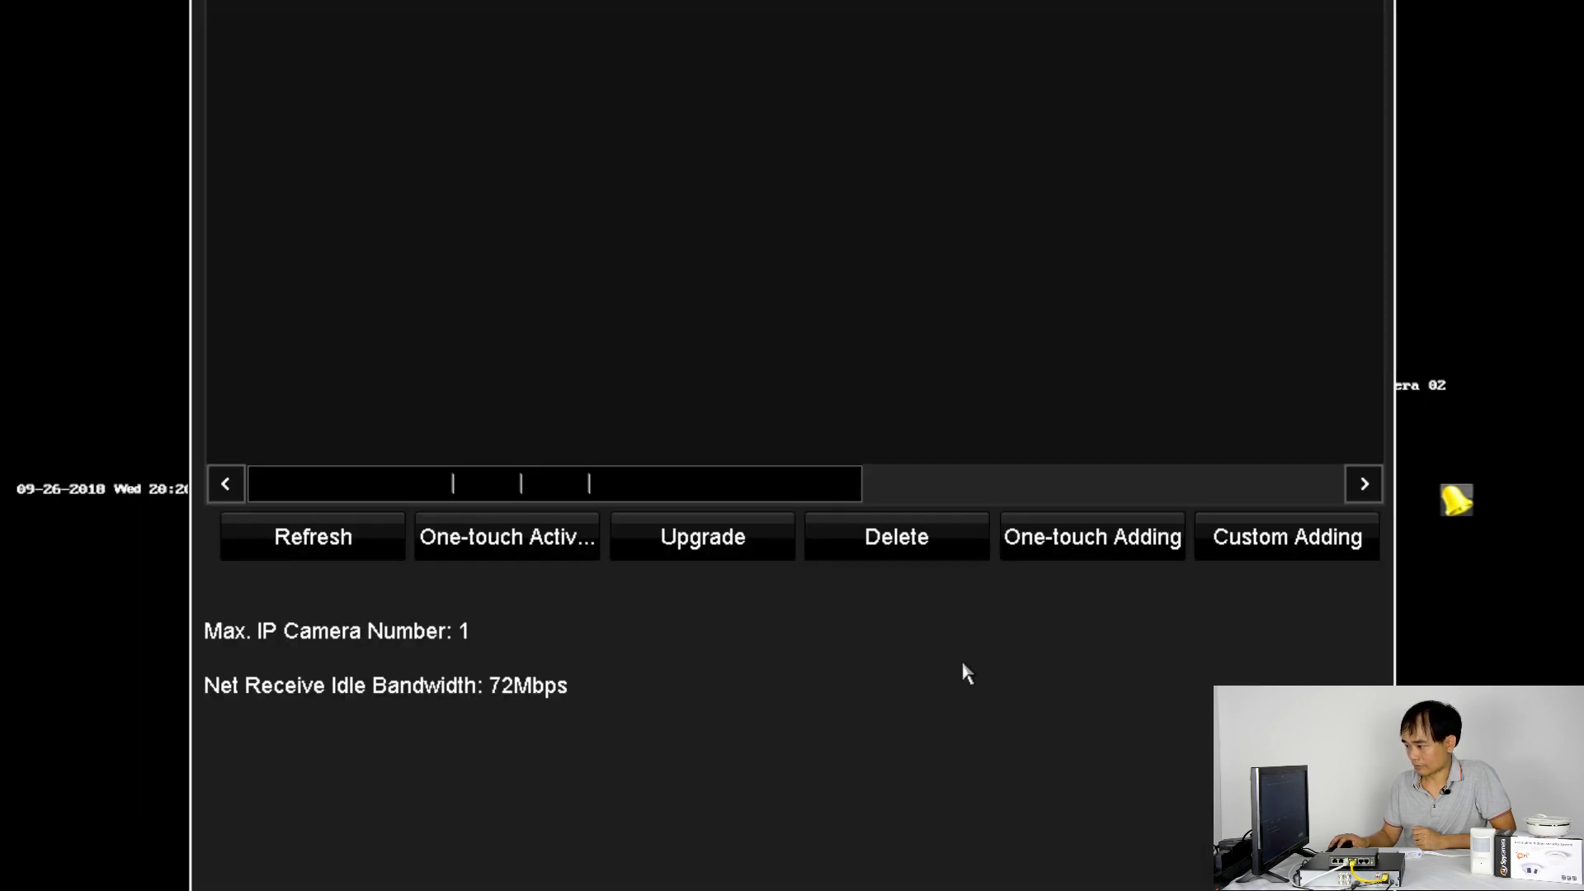
click(1264, 549)
click(1226, 487)
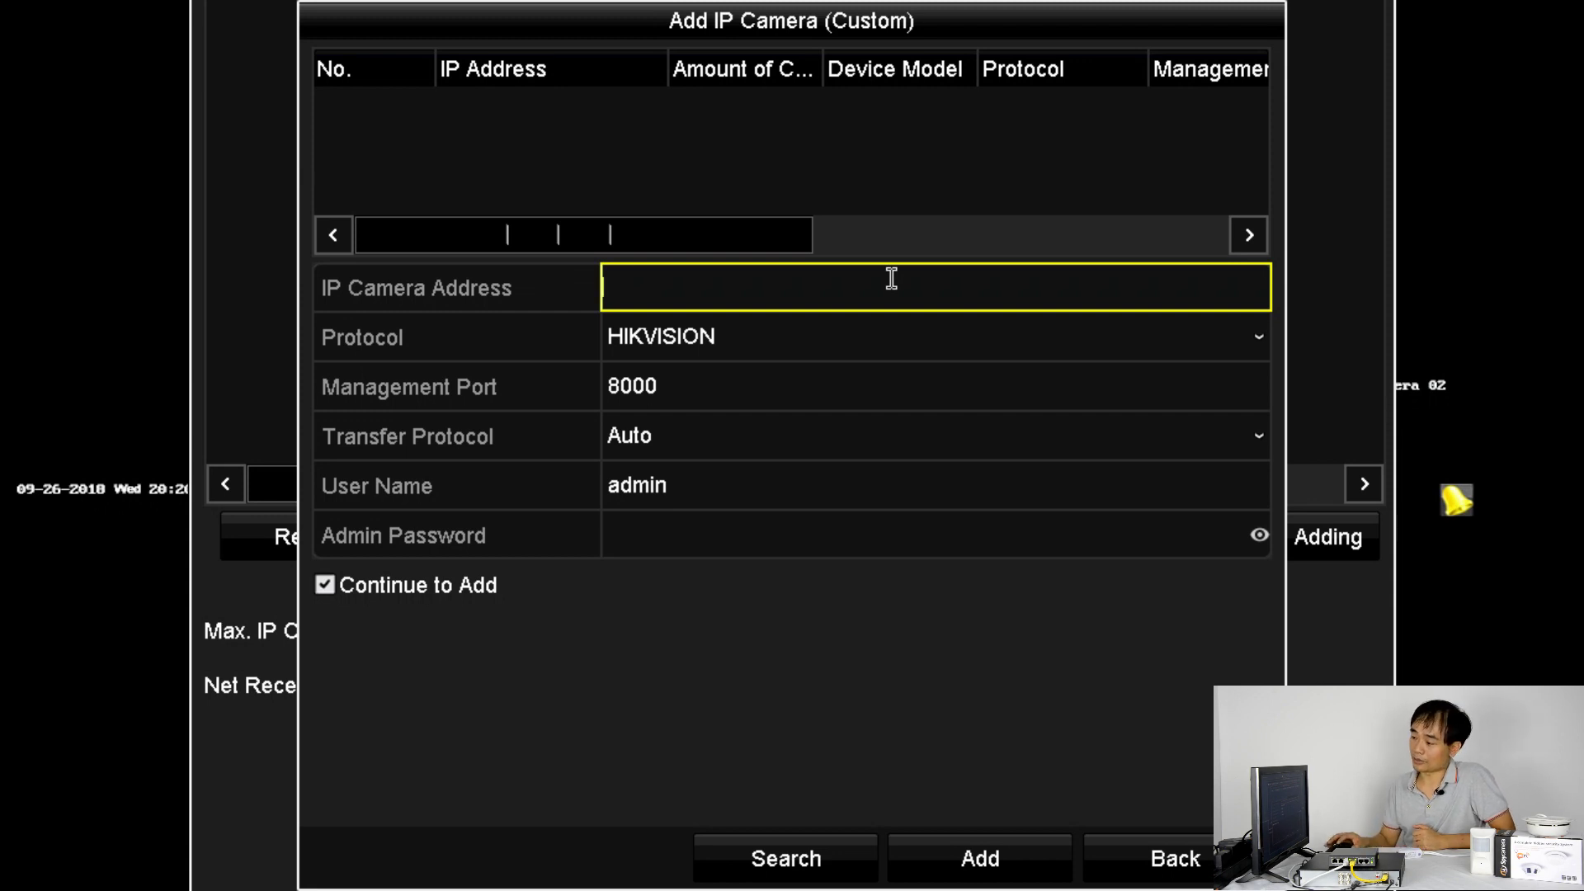
Step: Set the new camera's protocol to ONVIF
click(896, 286)
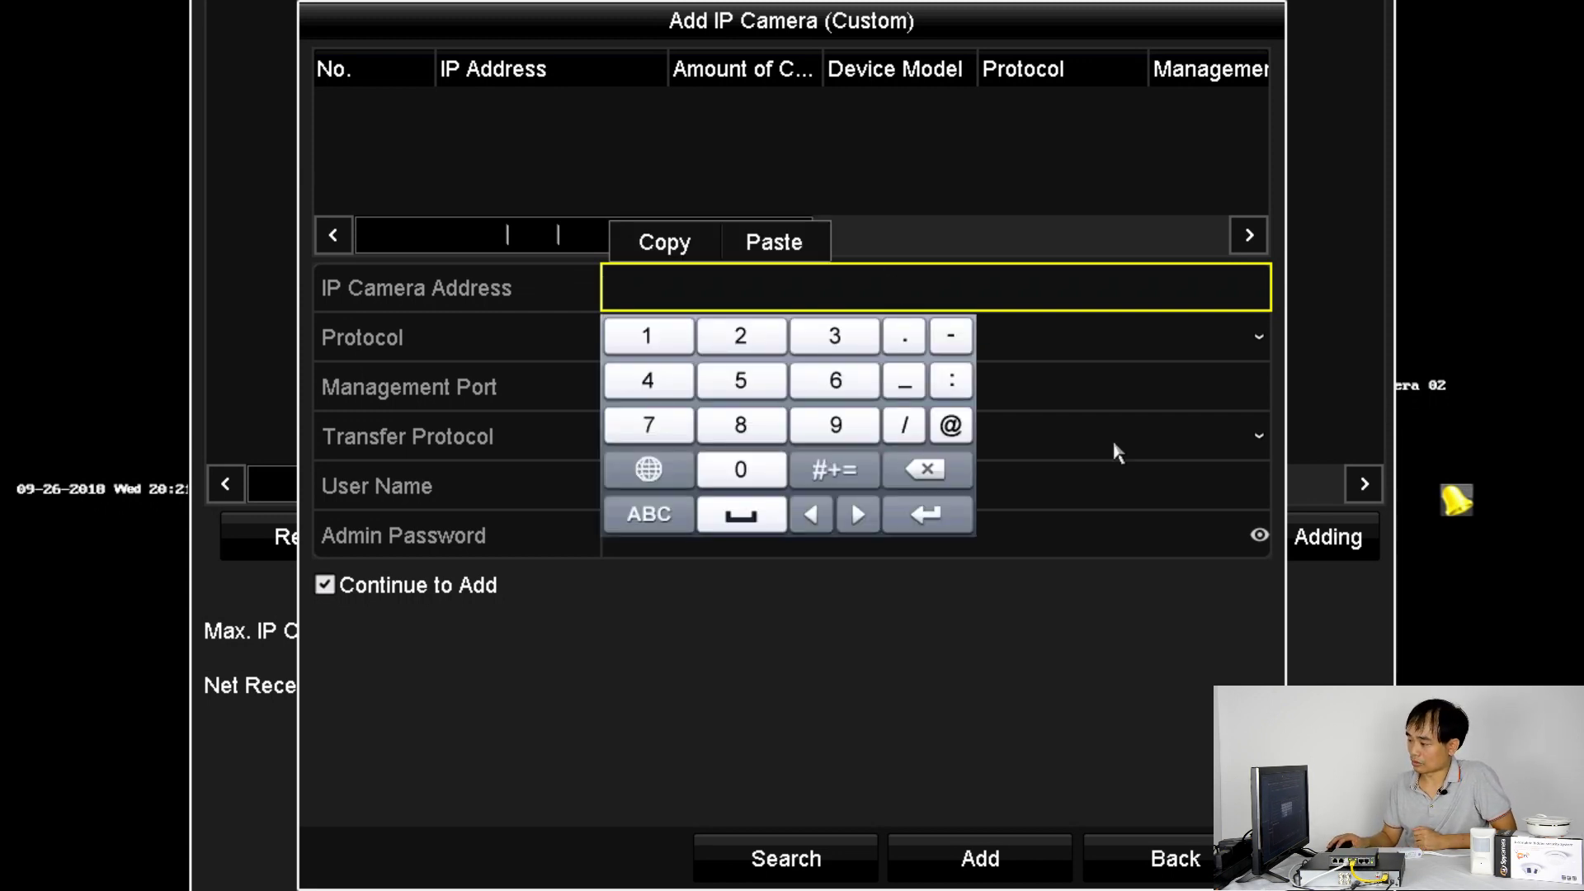
click(1085, 667)
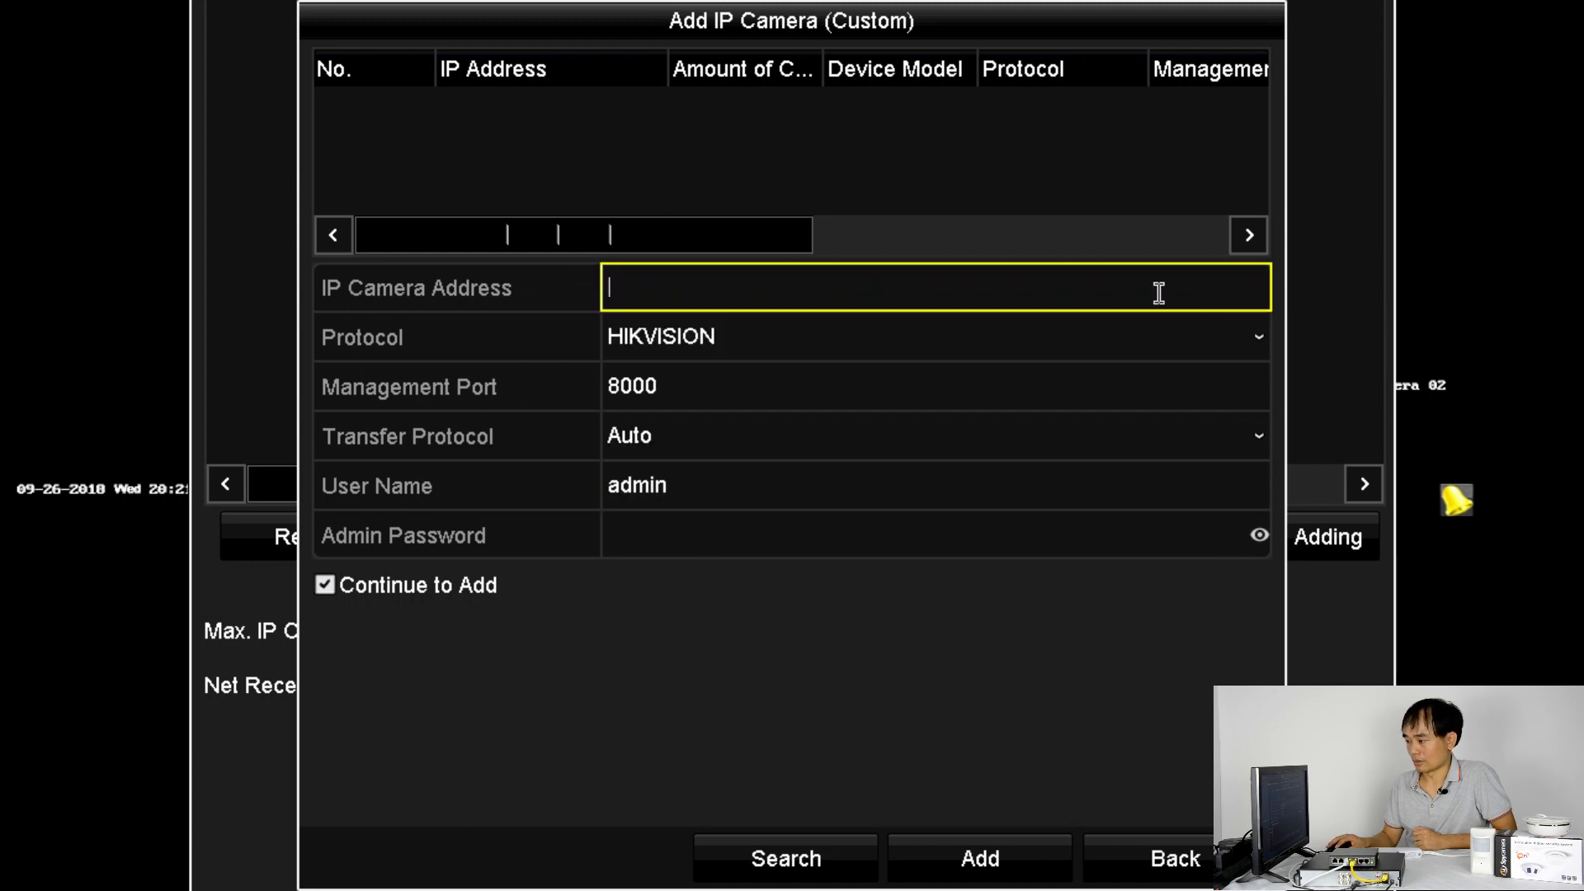
click(1237, 337)
click(1122, 446)
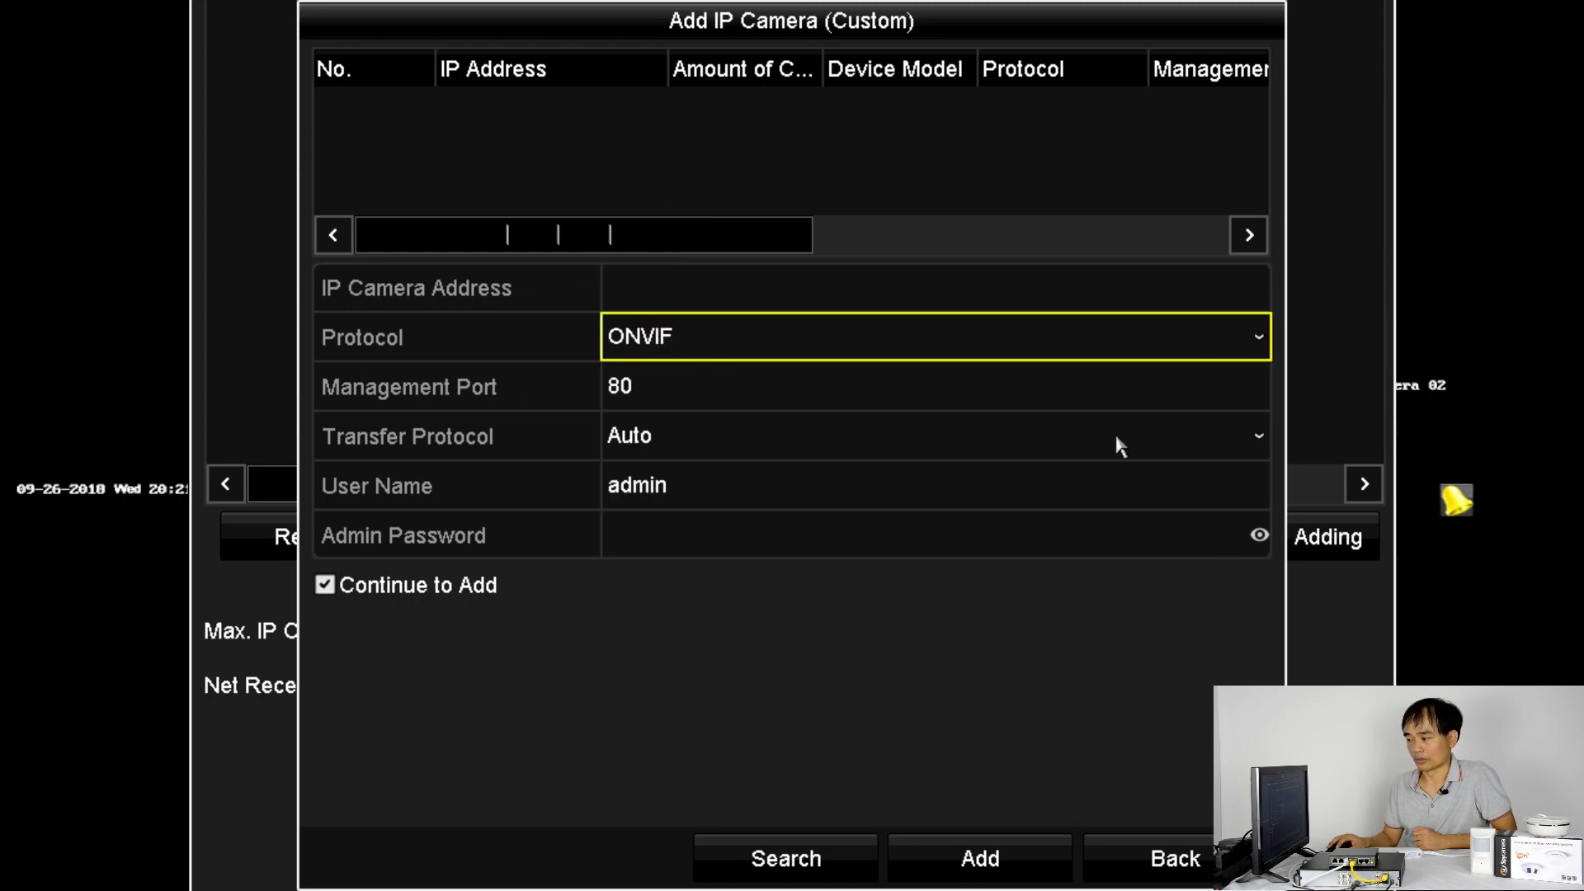
Step: Enter 192.168.1.10 as the IP camera address on the keypad
click(829, 297)
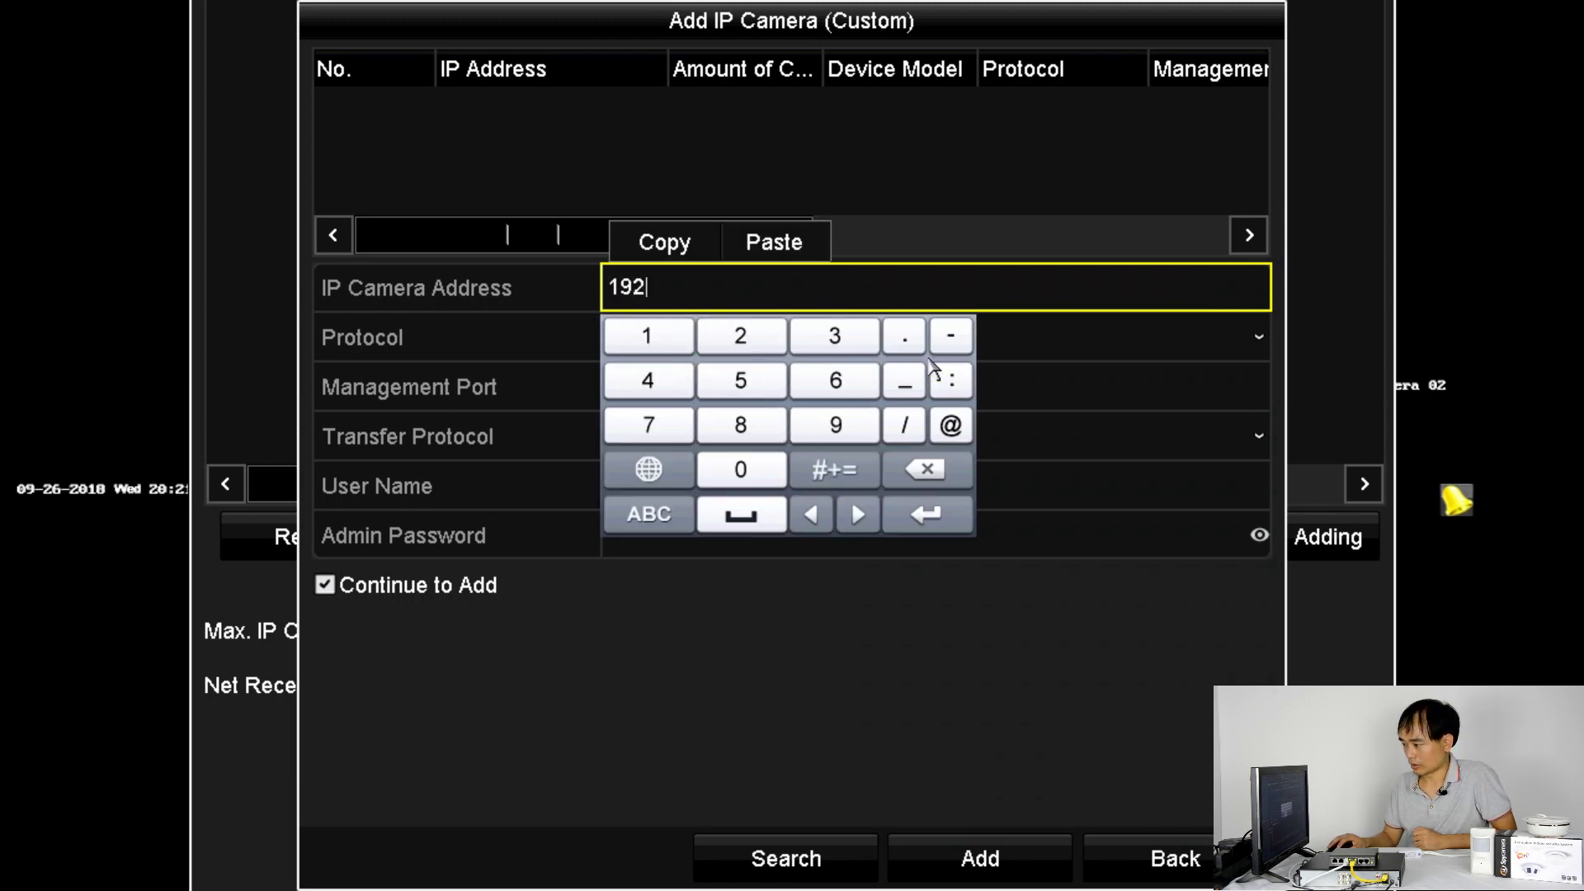
click(905, 336)
click(647, 336)
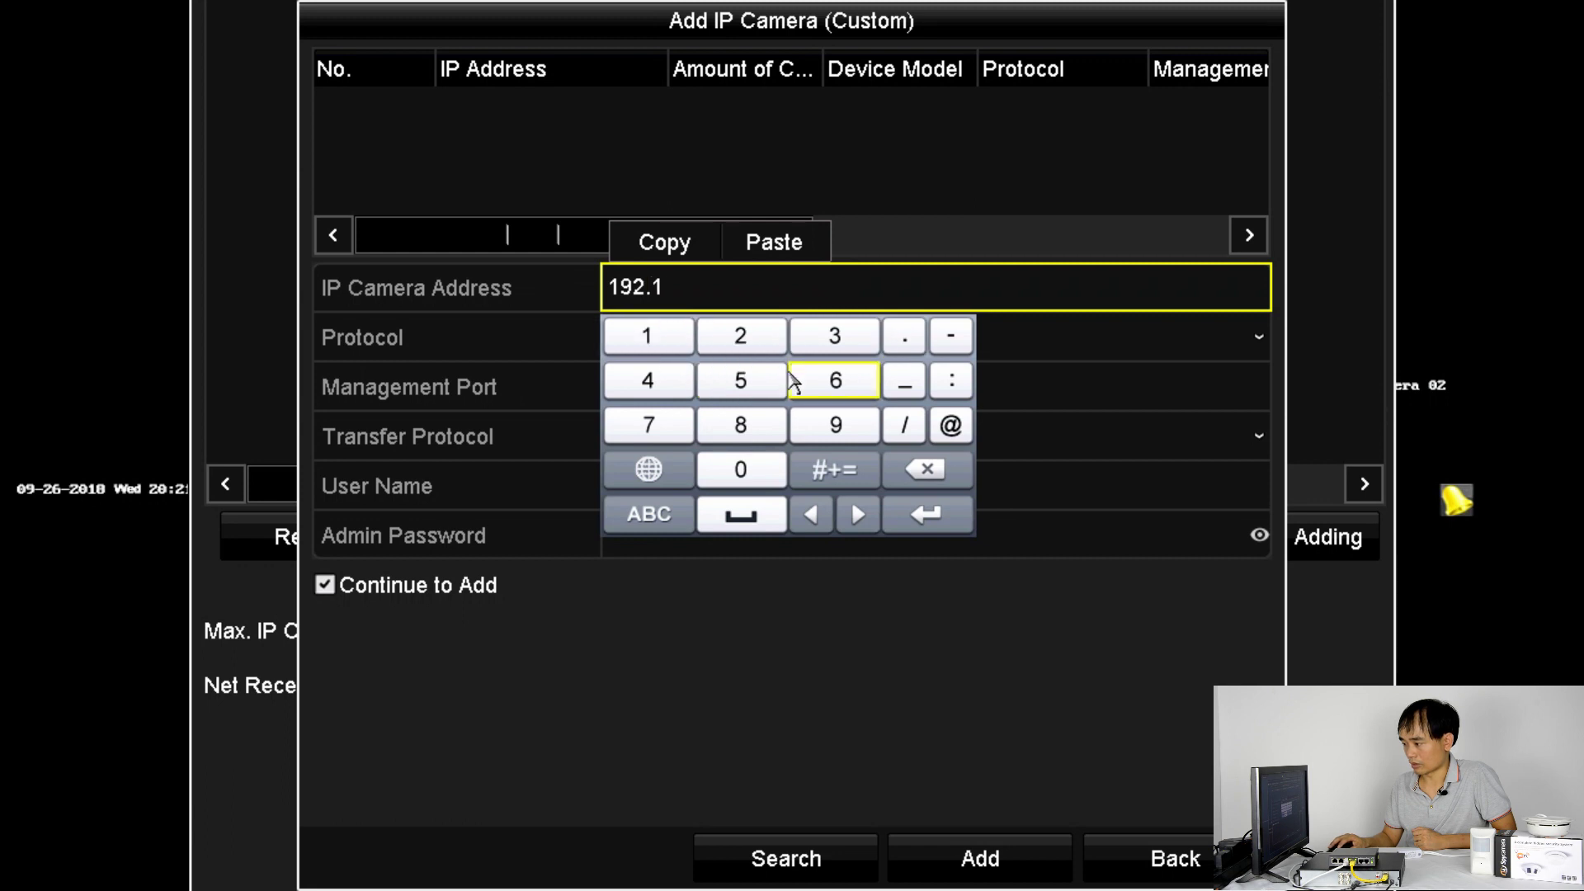
click(835, 379)
click(742, 421)
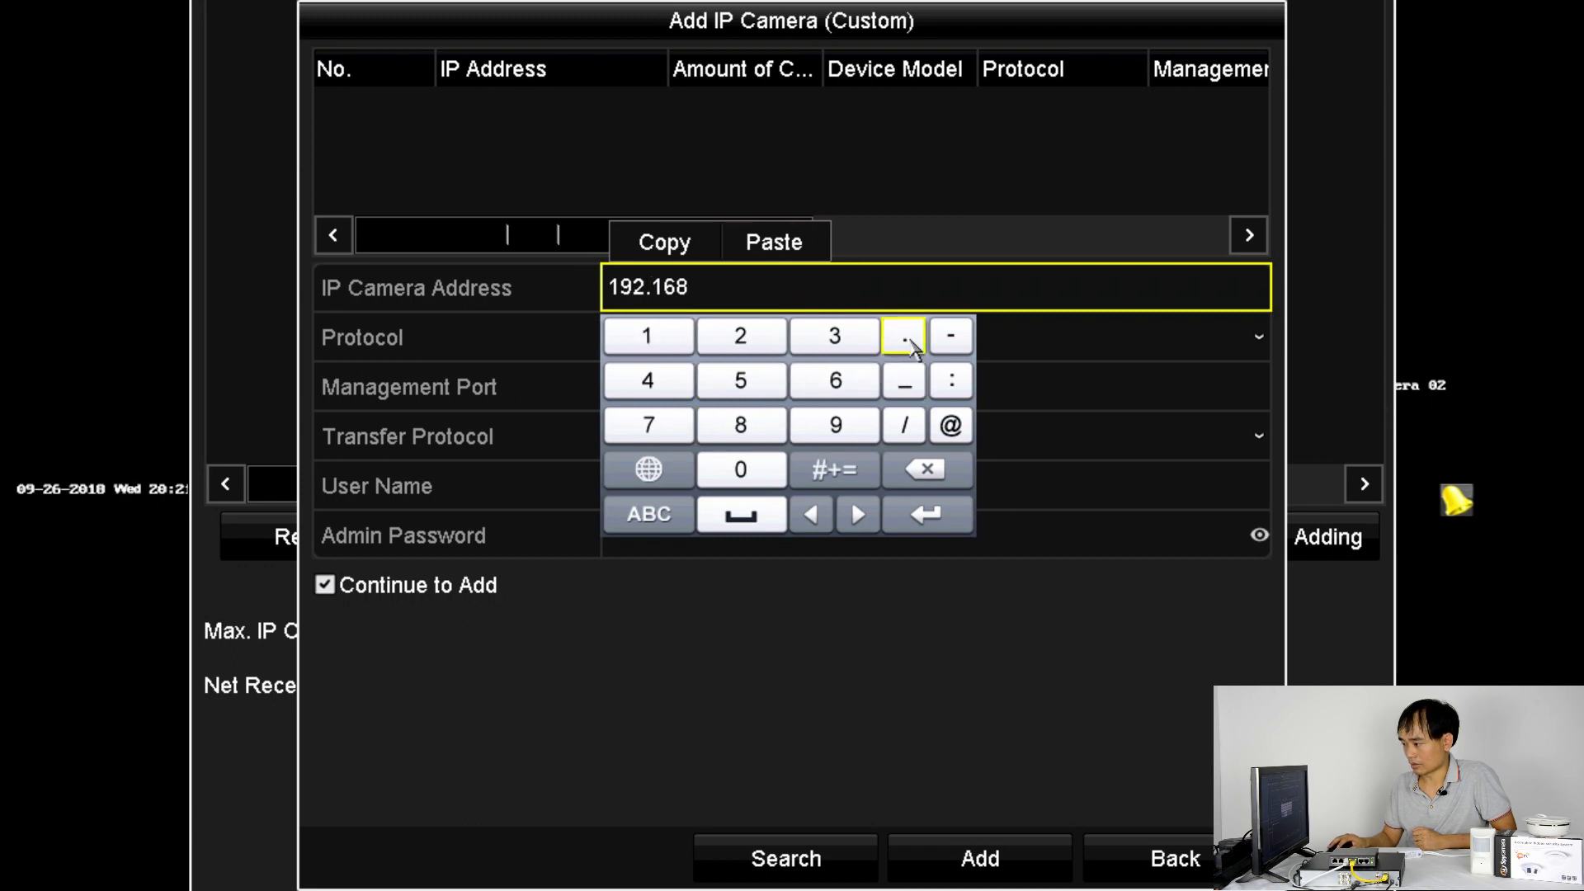
click(912, 345)
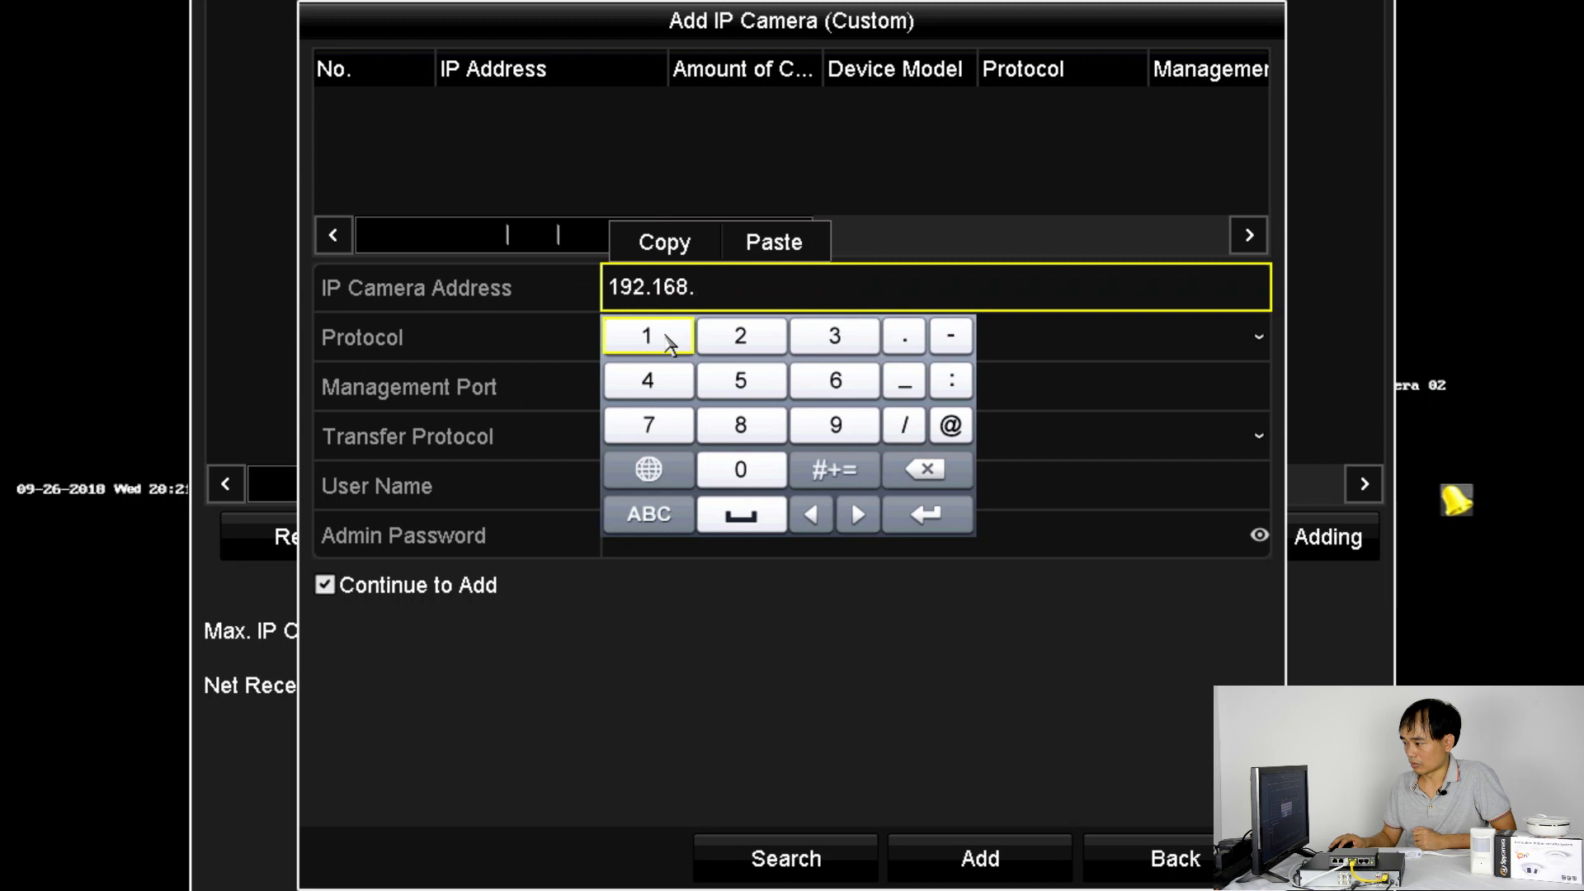
click(670, 344)
click(904, 341)
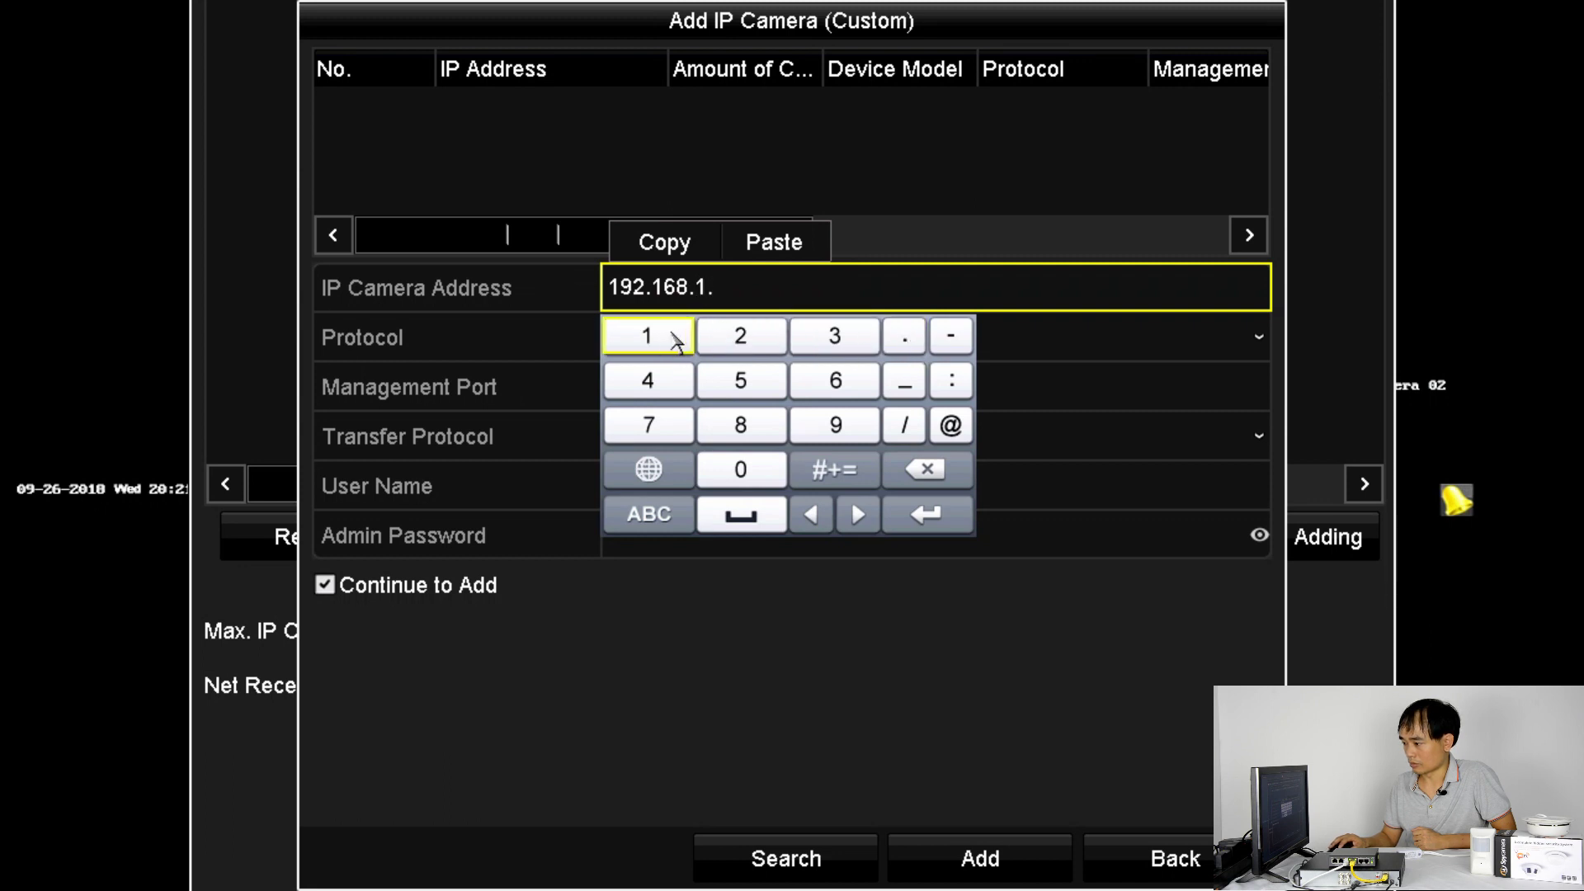
click(675, 341)
click(738, 468)
click(877, 670)
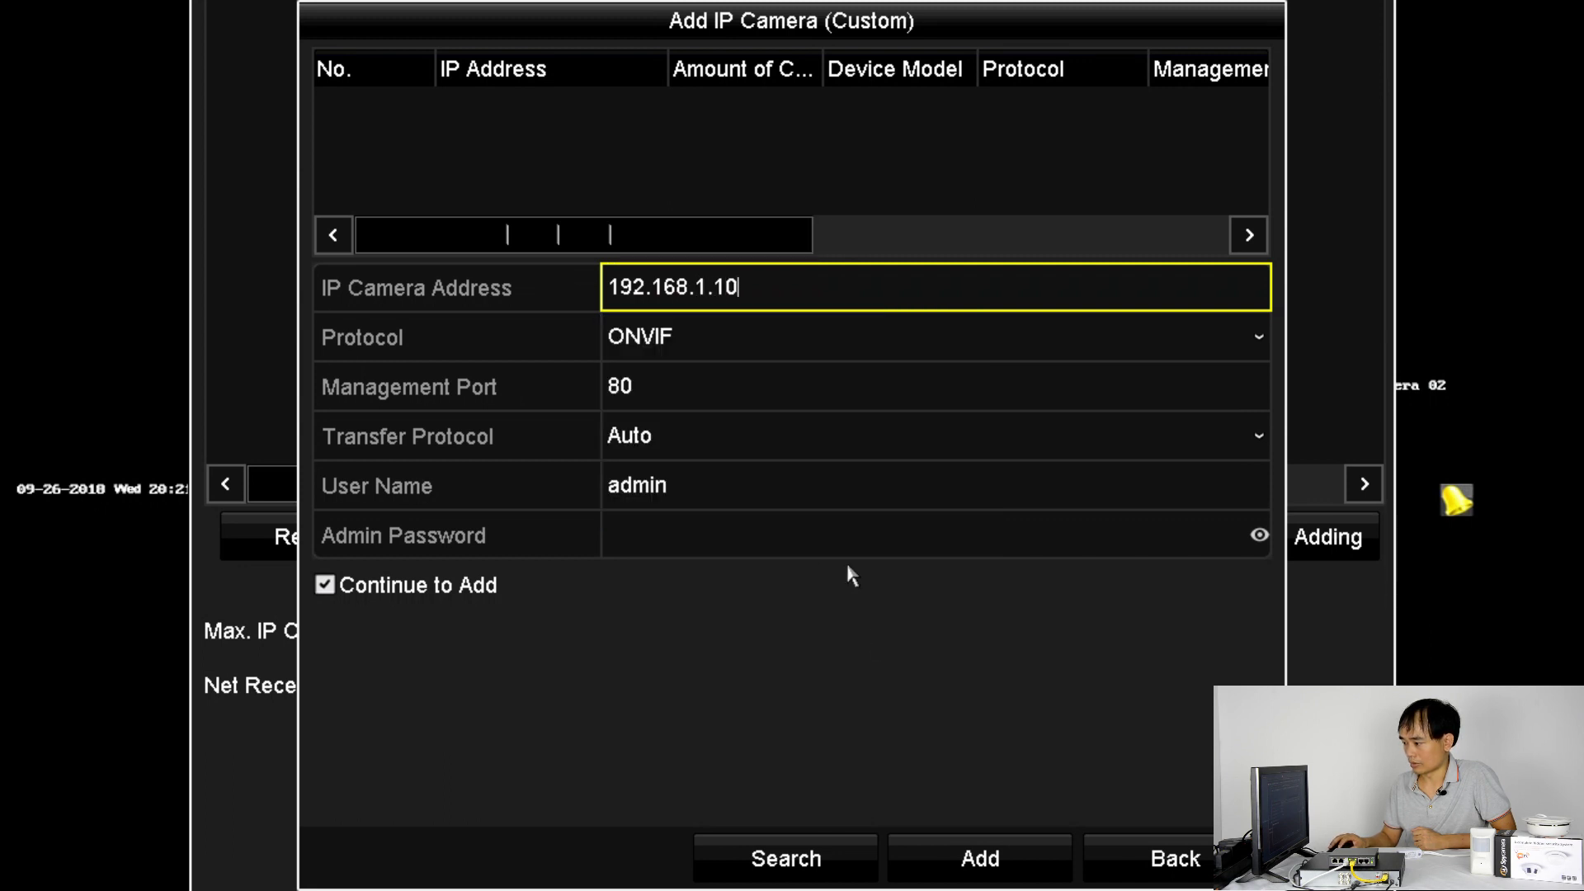
Step: Change the management port from 80 to 8899
click(712, 378)
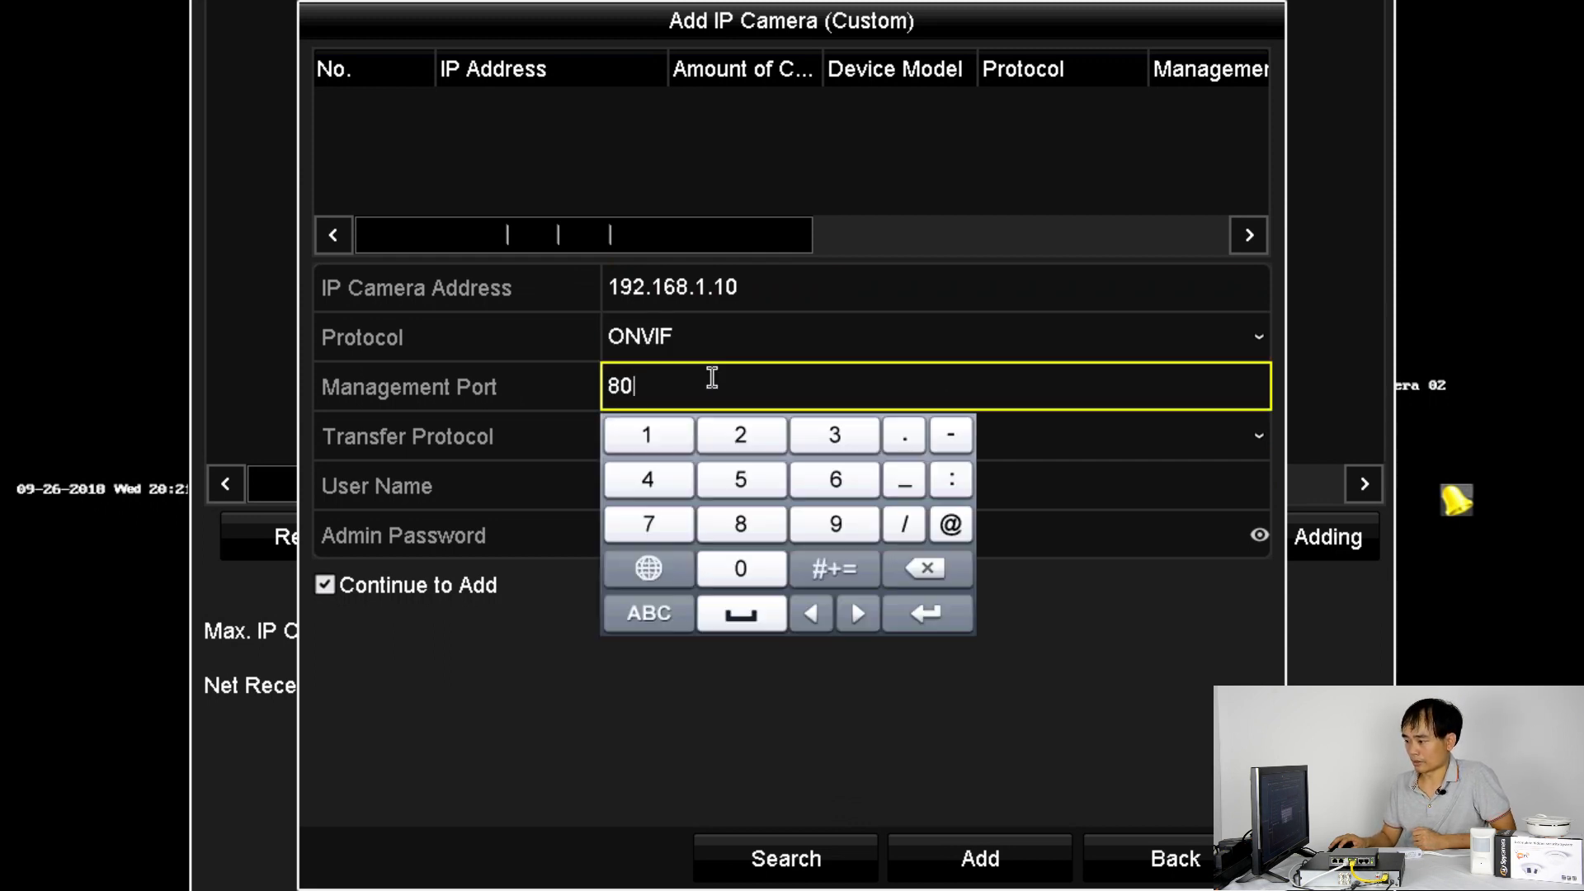
click(922, 569)
click(922, 569)
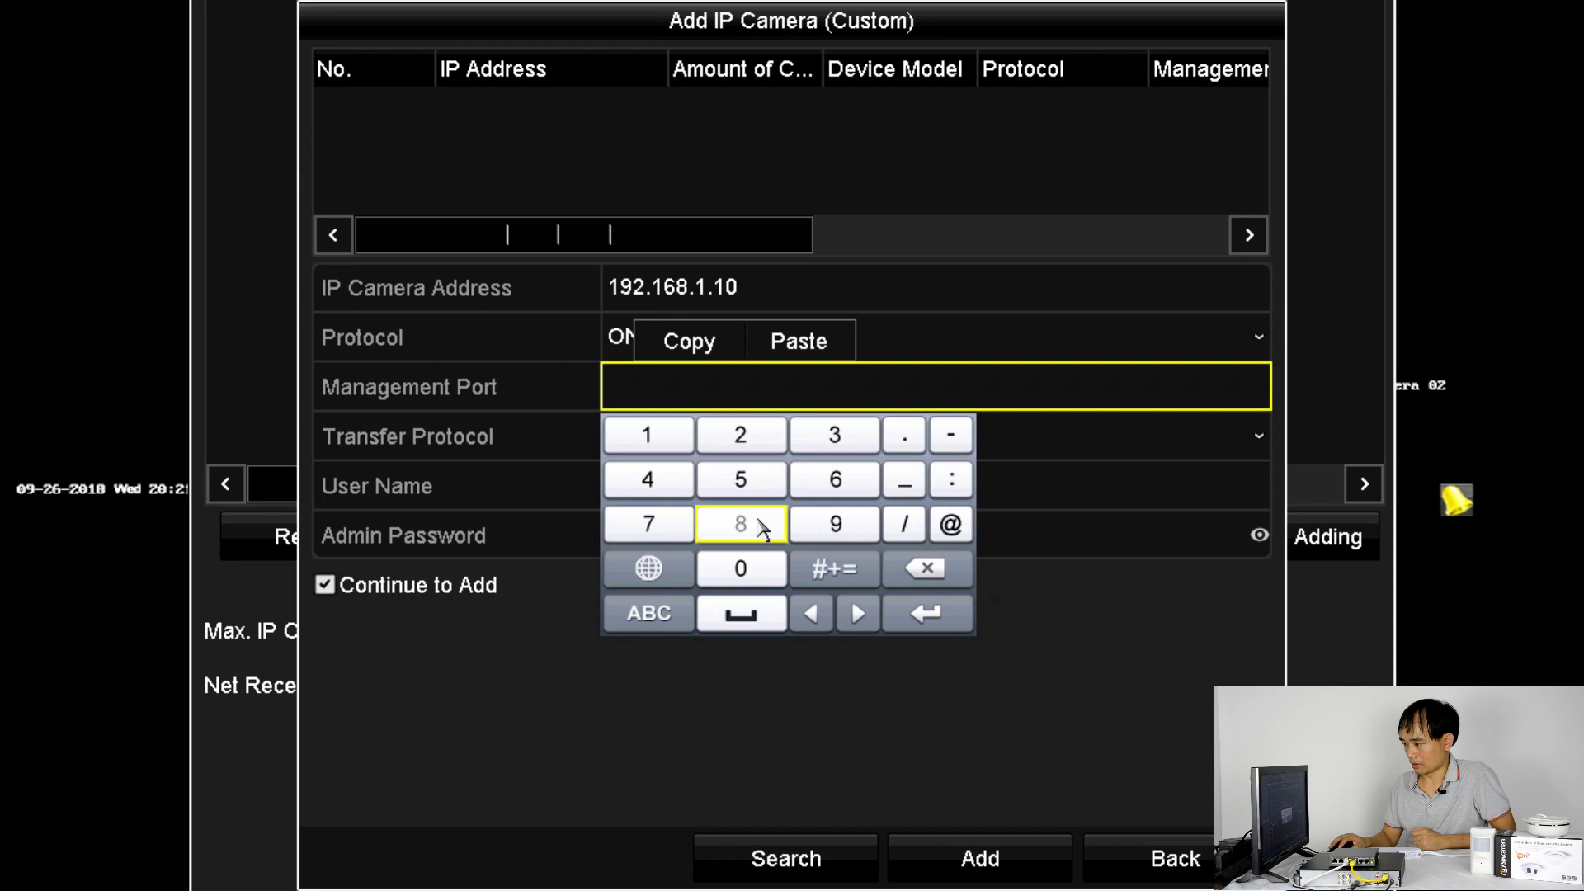
click(742, 524)
click(742, 524)
click(838, 524)
click(838, 524)
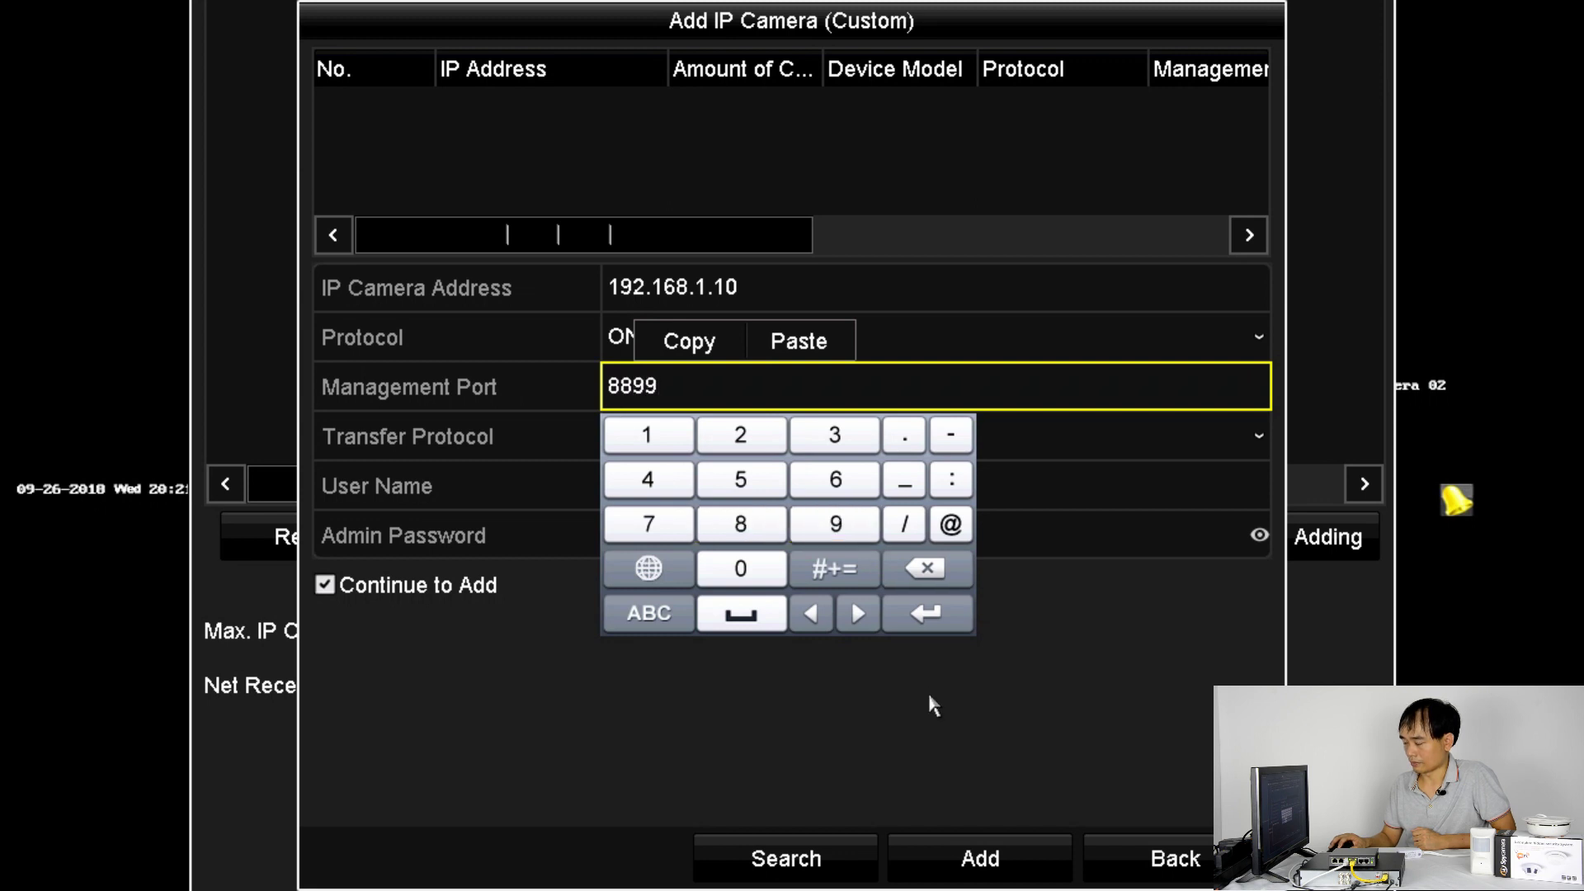
click(932, 709)
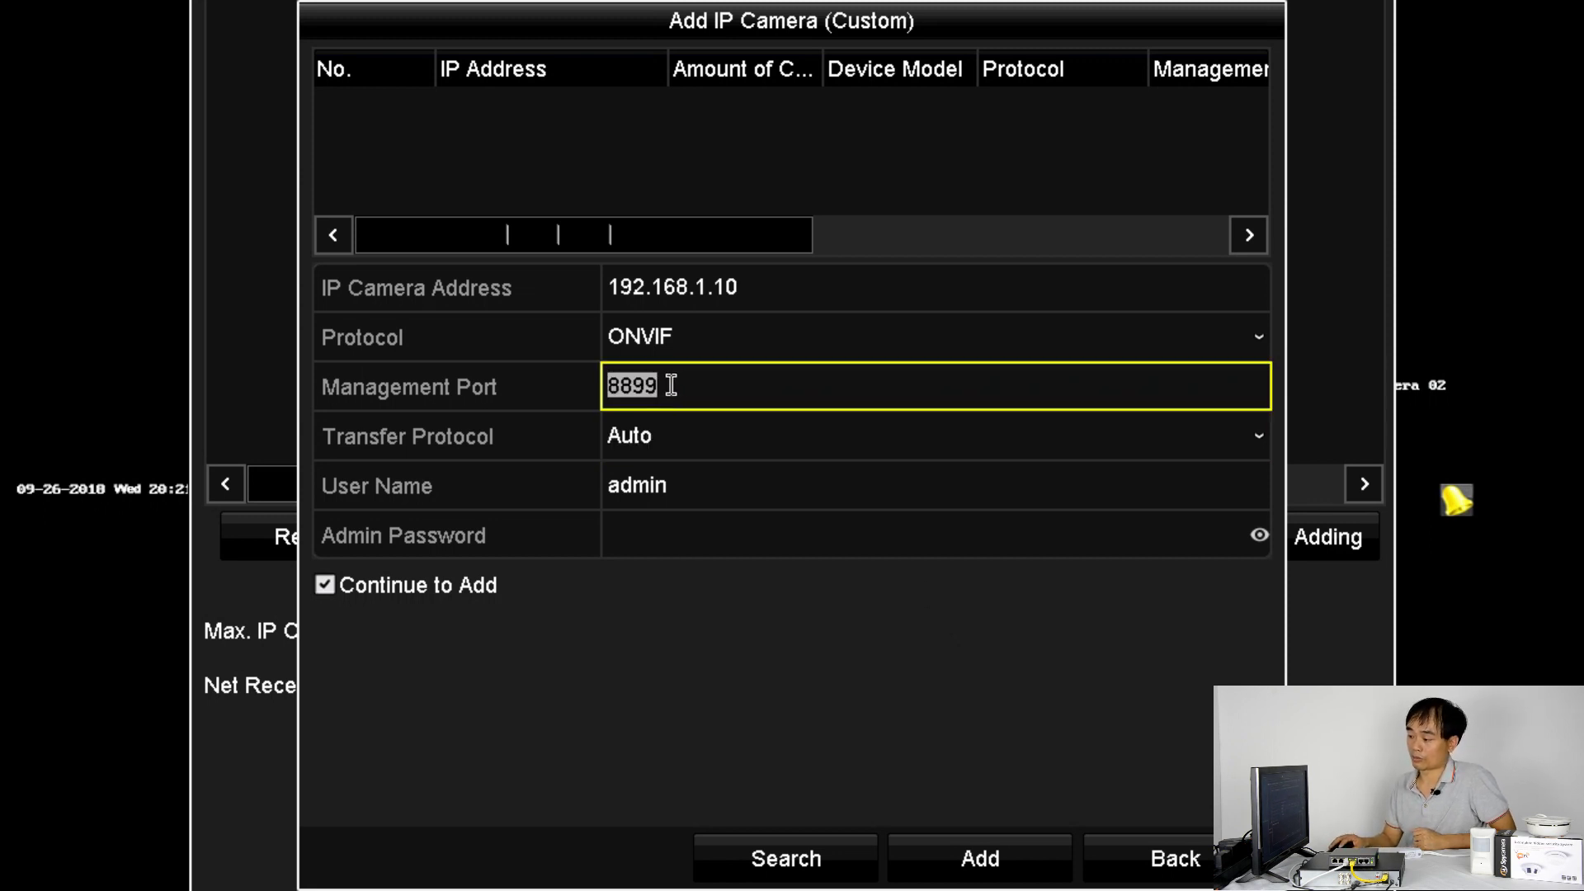
Step: Add the 192.168.1.10 ONVIF camera as IPCamera 01 and return to live view
click(1023, 863)
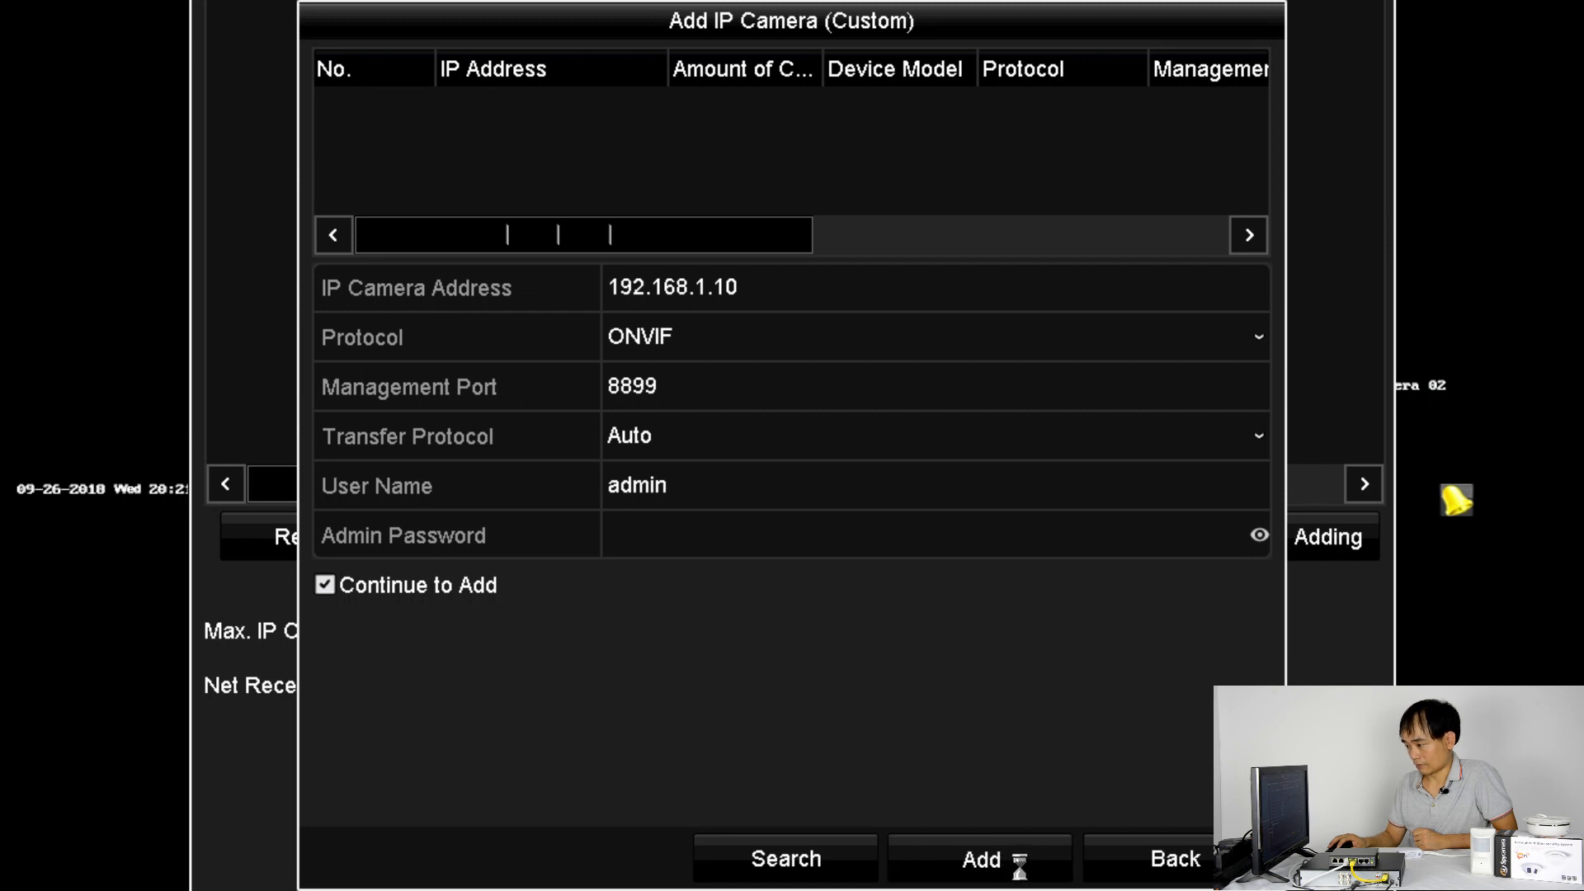
click(1180, 862)
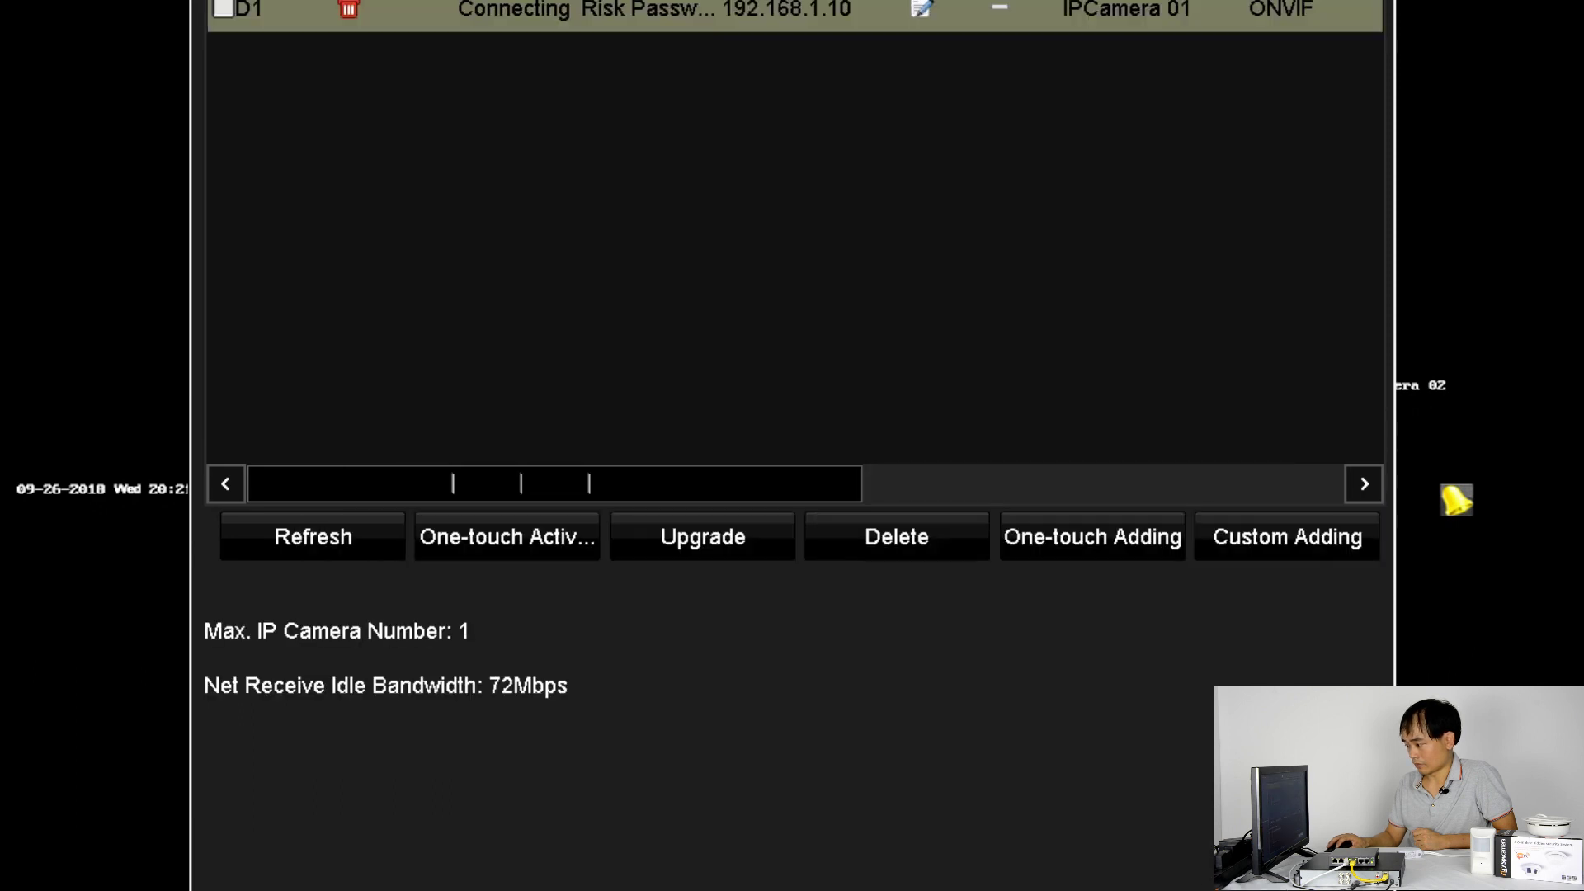
right_click(965, 776)
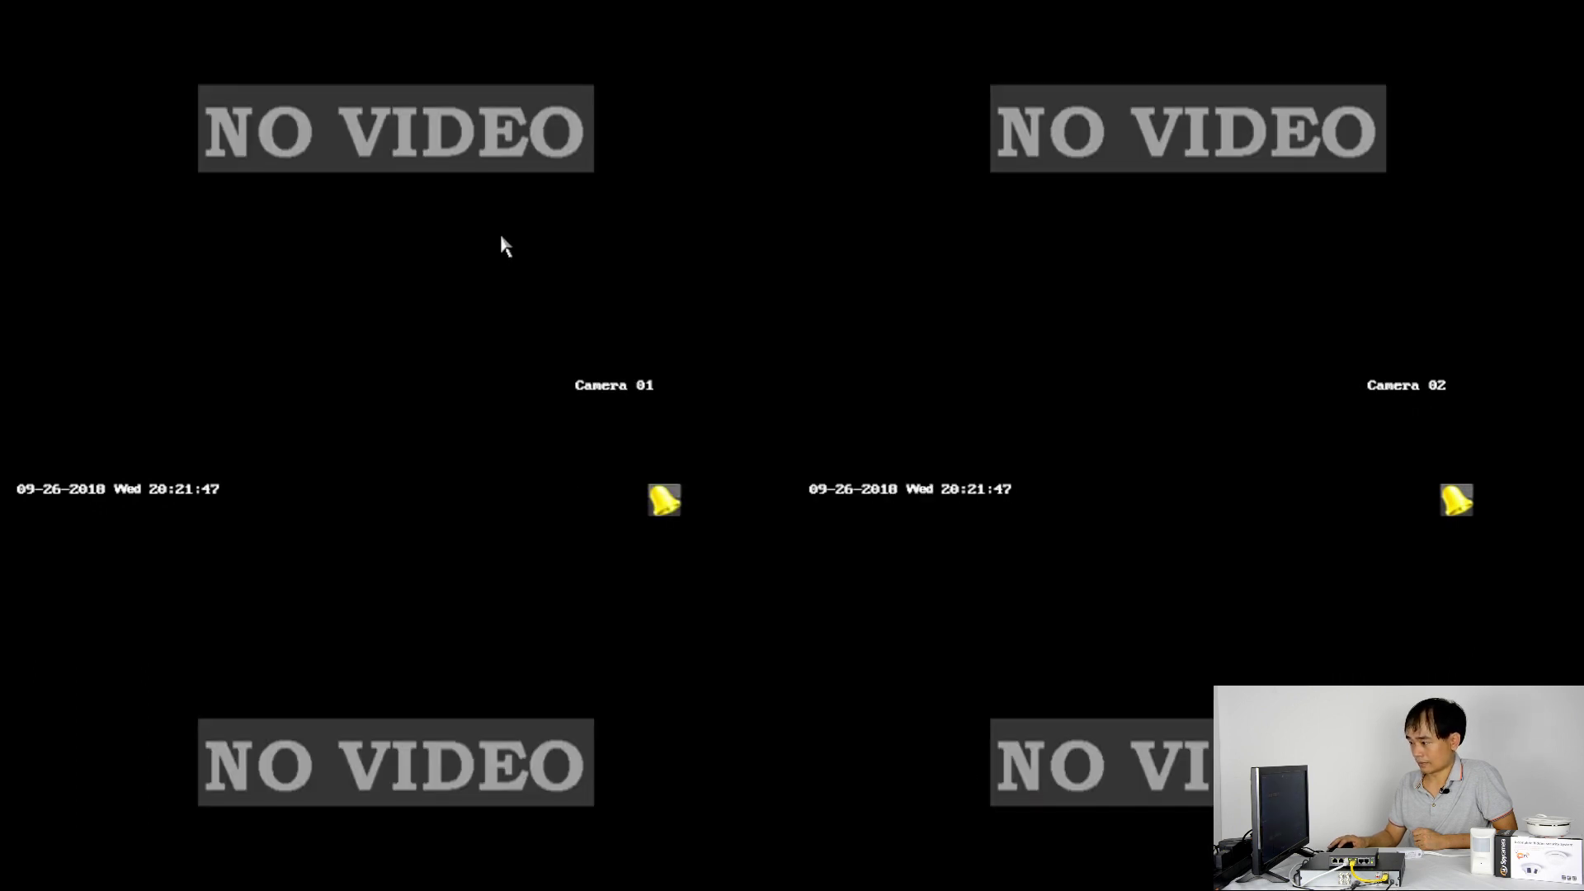
Step: Go to Menu > Camera and check IPCamera 01's connection, which reports network unreachable
right_click(567, 201)
mouse_move(732, 394)
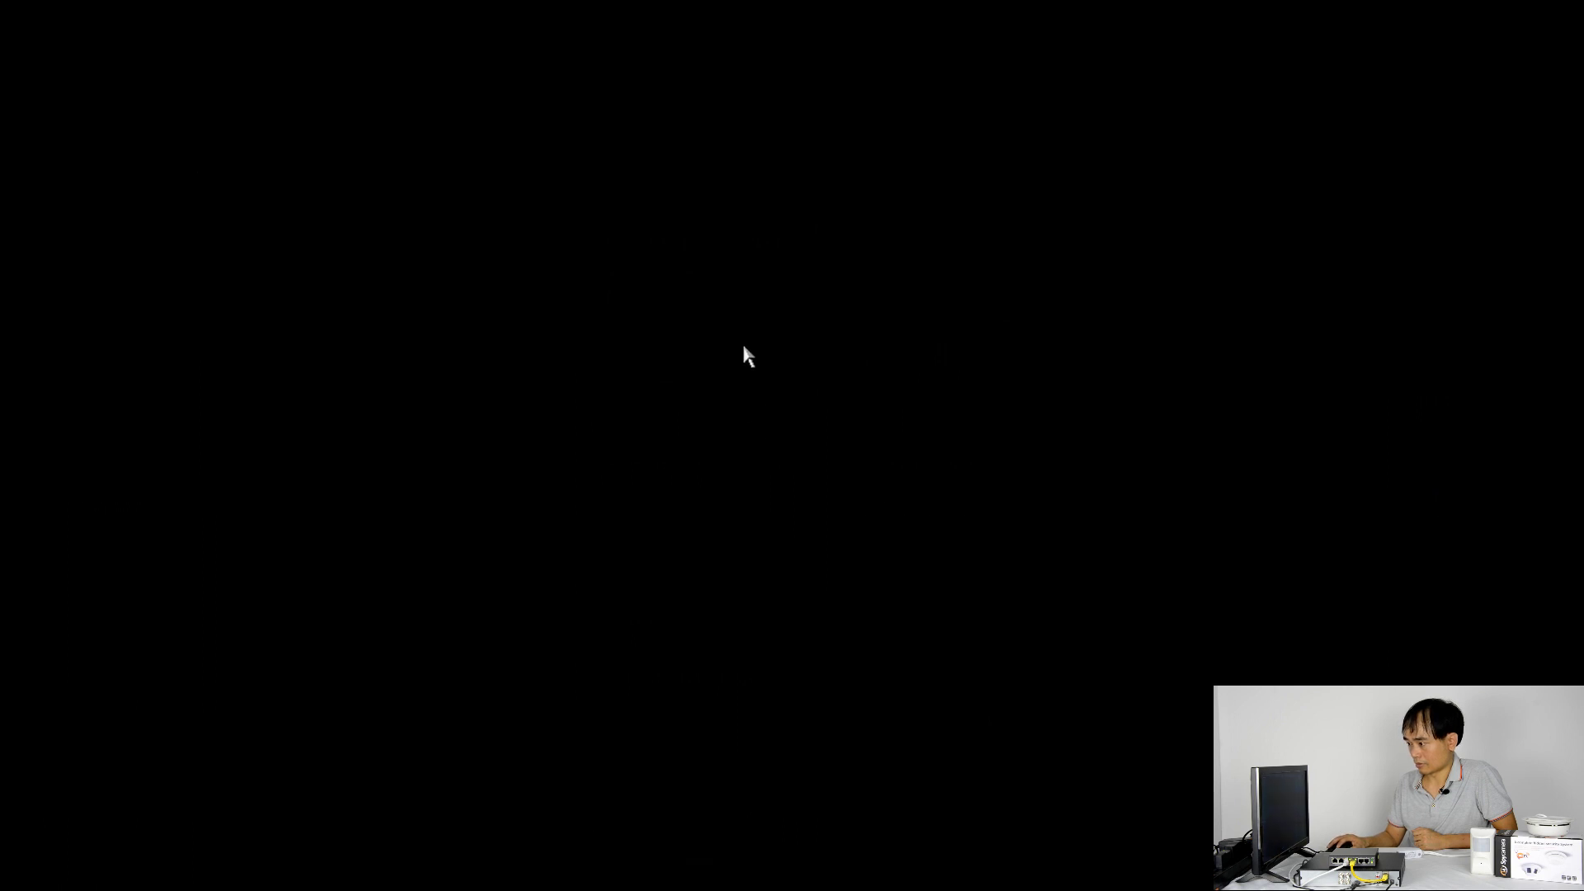
right_click(725, 257)
mouse_move(782, 285)
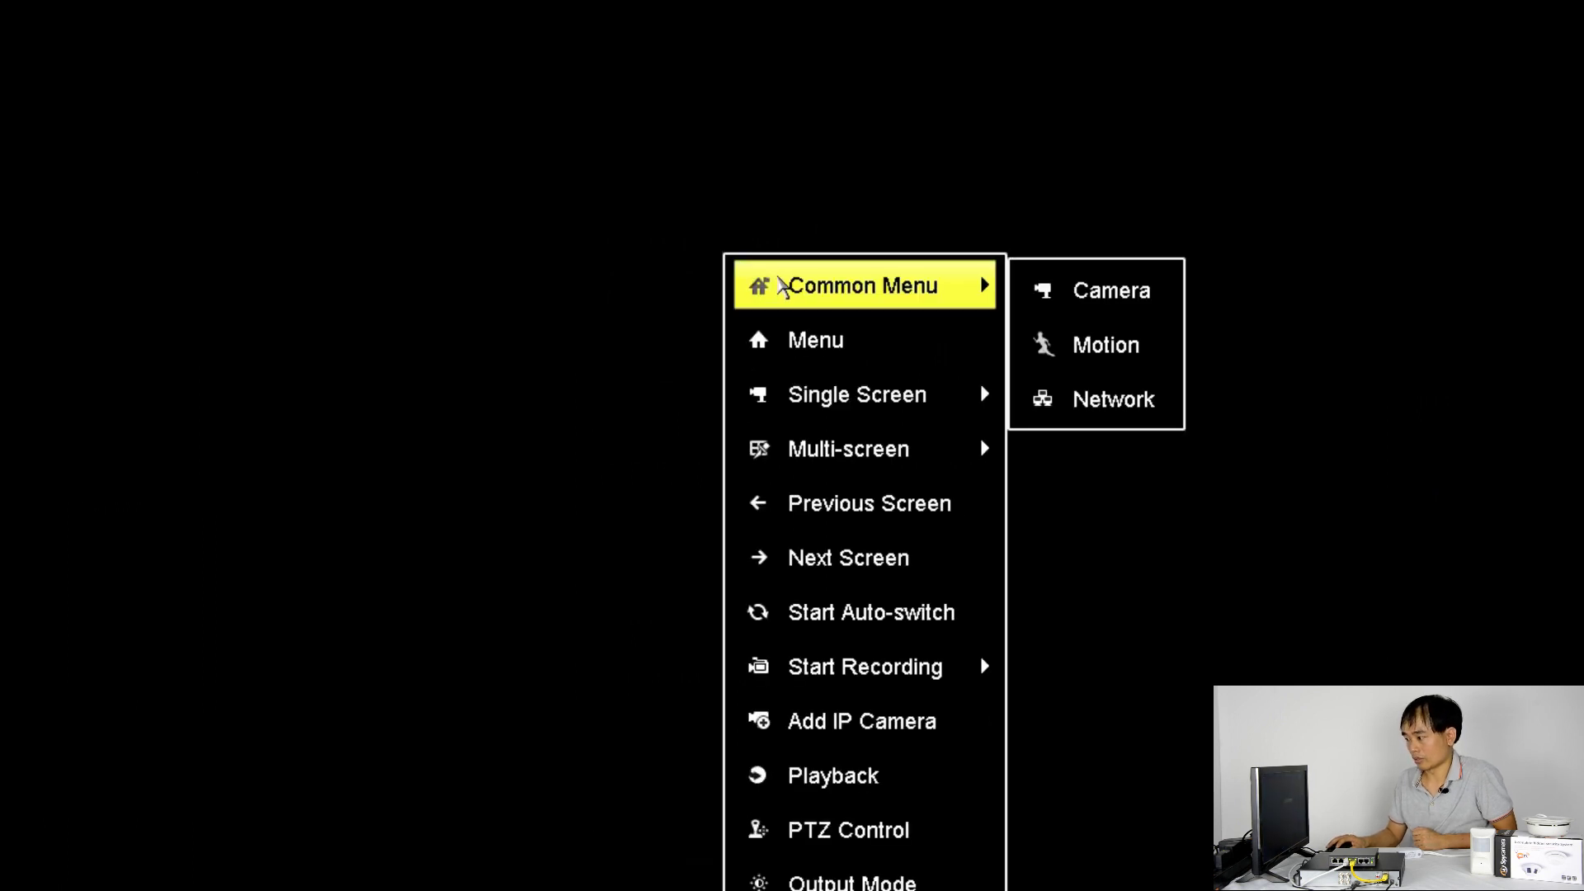
click(819, 345)
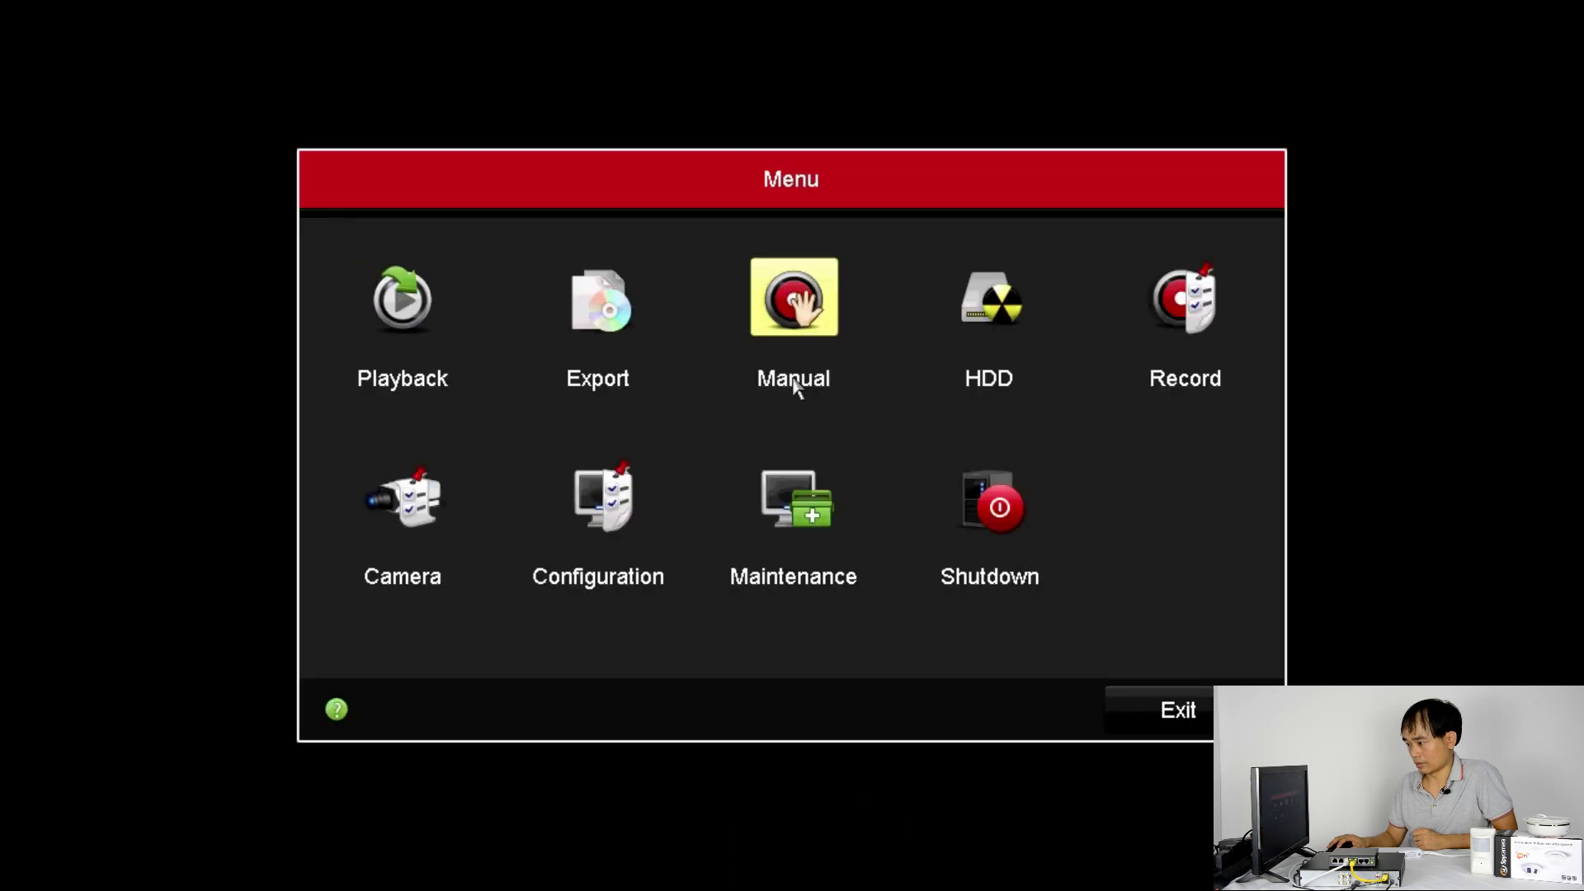
click(401, 550)
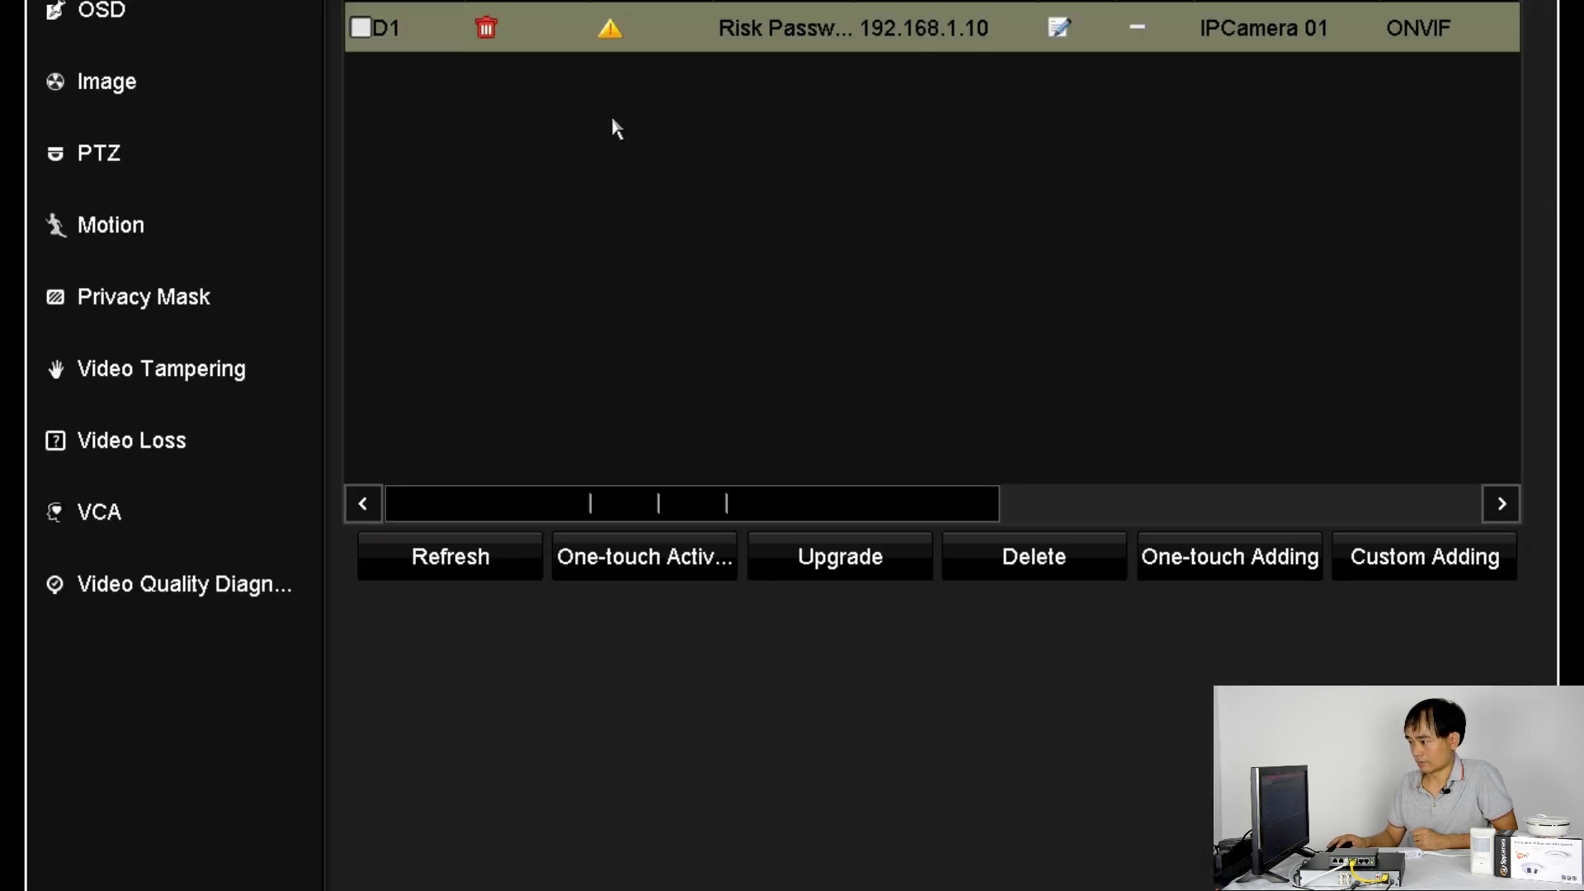
click(608, 35)
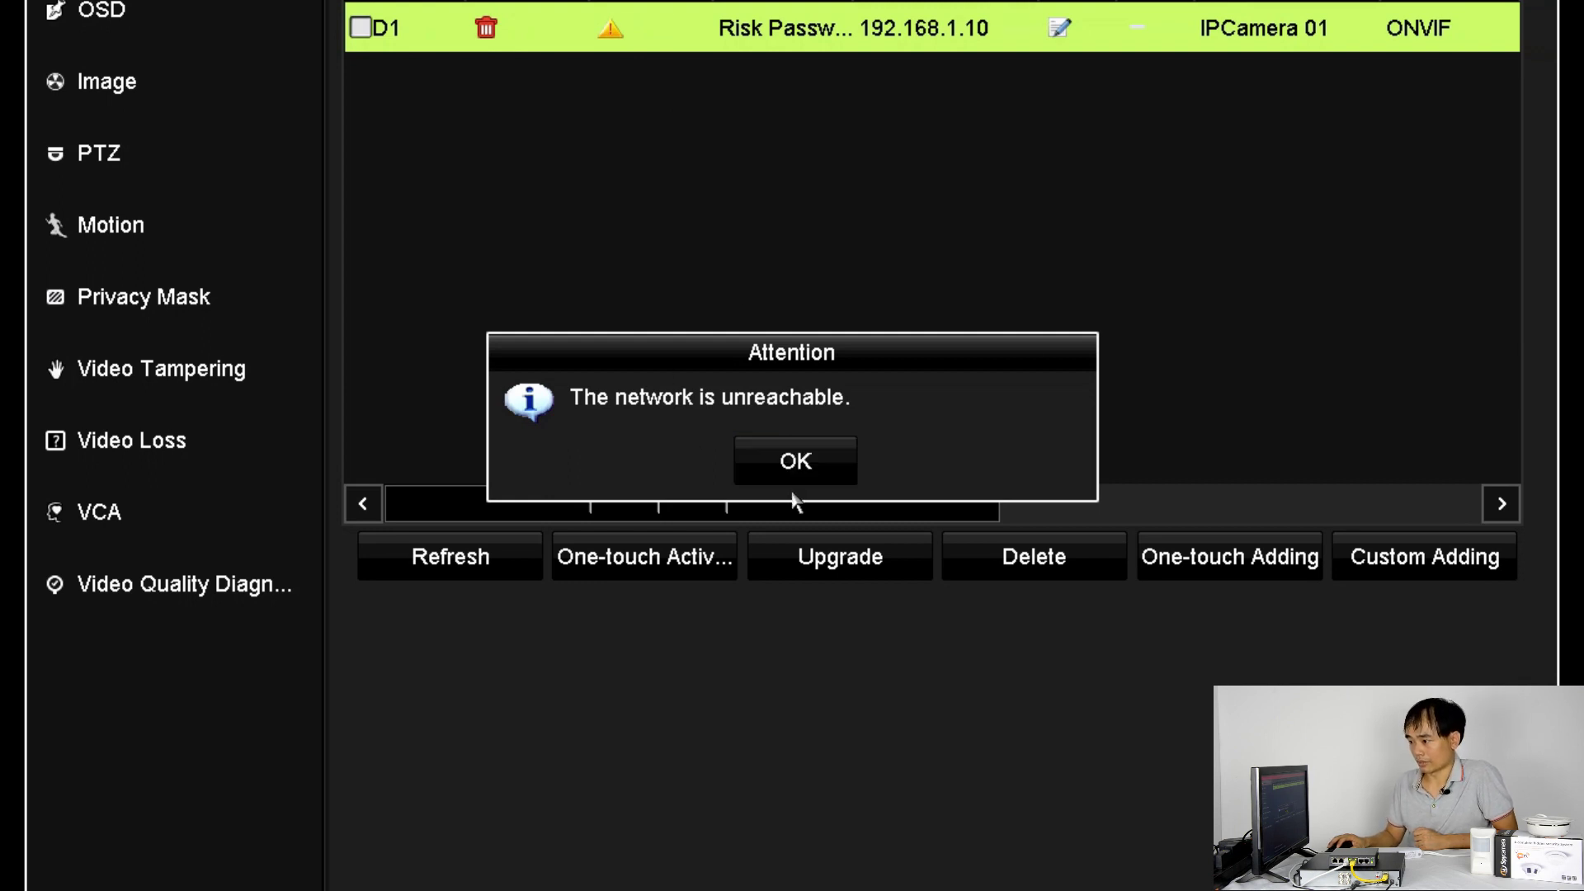
Step: Dismiss the unreachable alert and open Configuration > Network showing IPv4 192.0.0.64, subnet 255.255.255.0
click(796, 461)
right_click(781, 333)
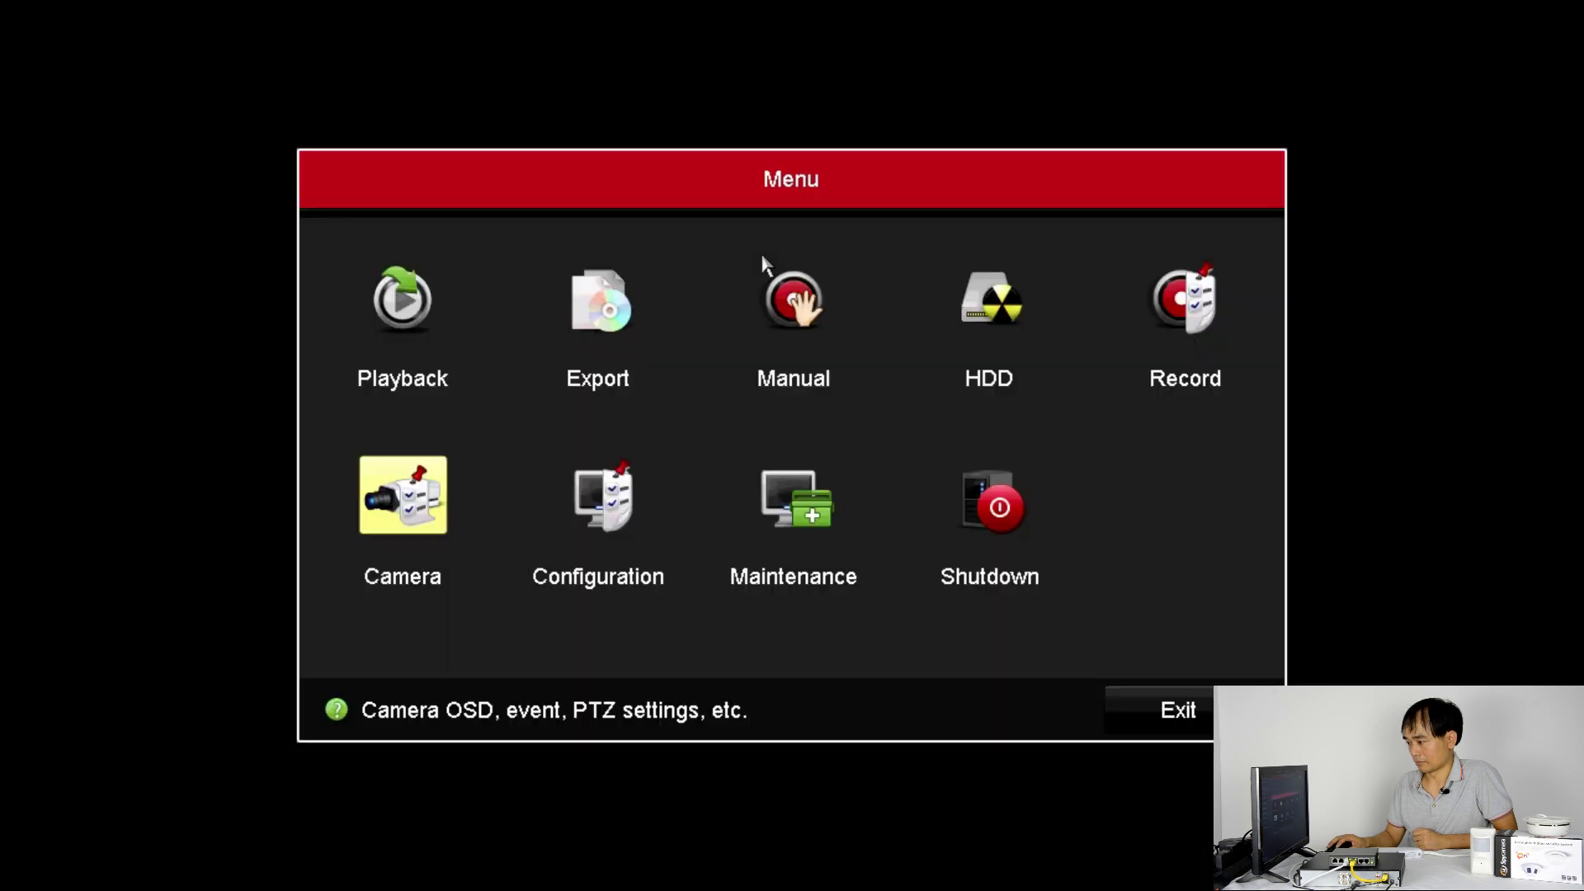
click(657, 494)
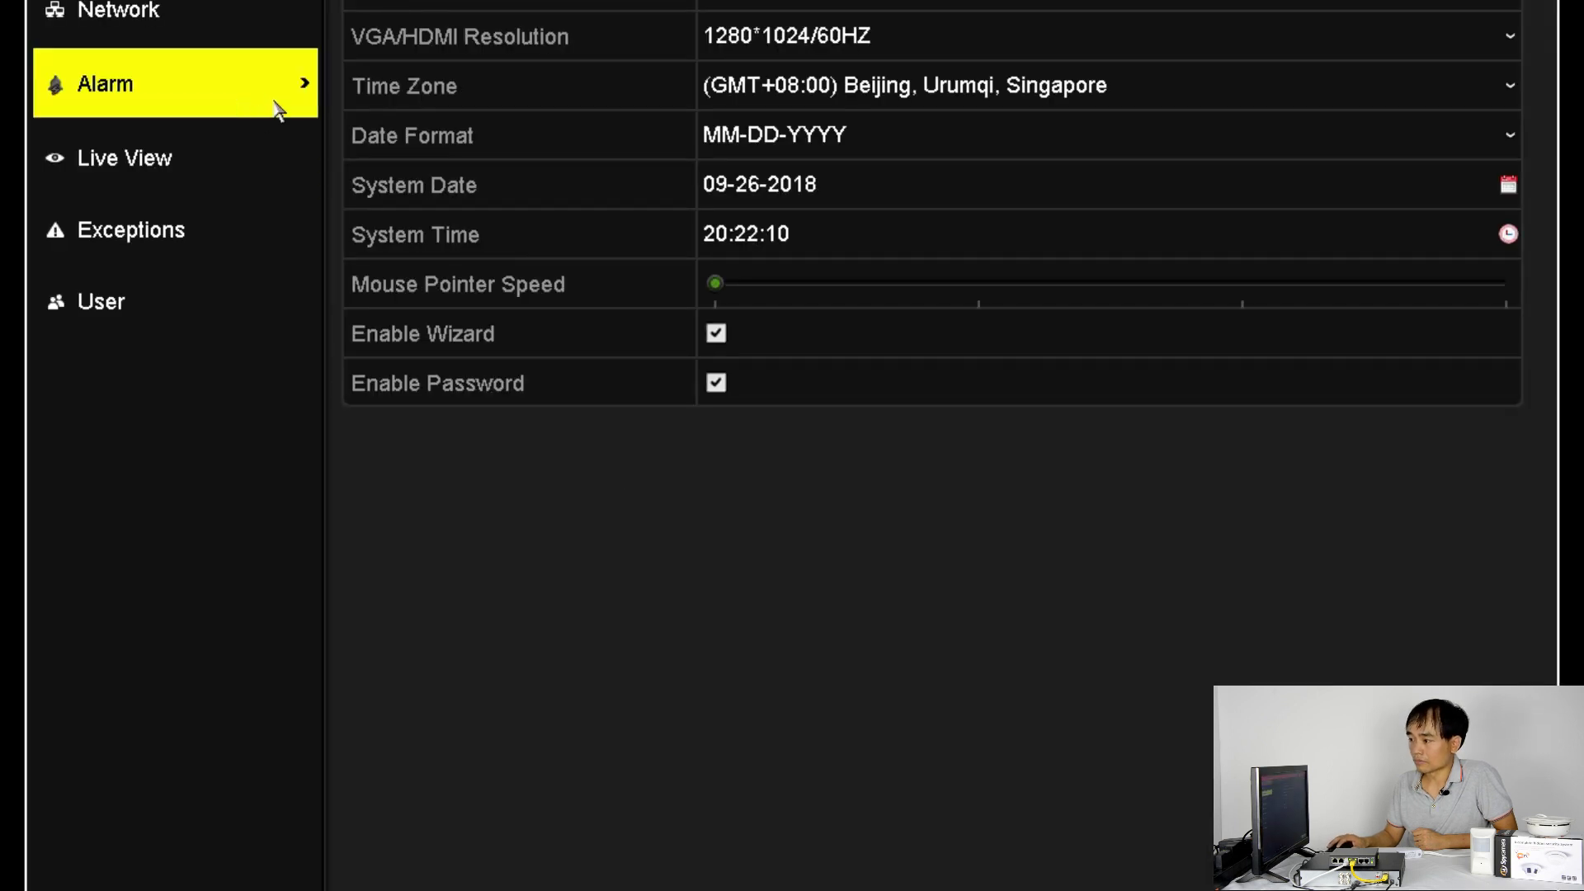
click(194, 29)
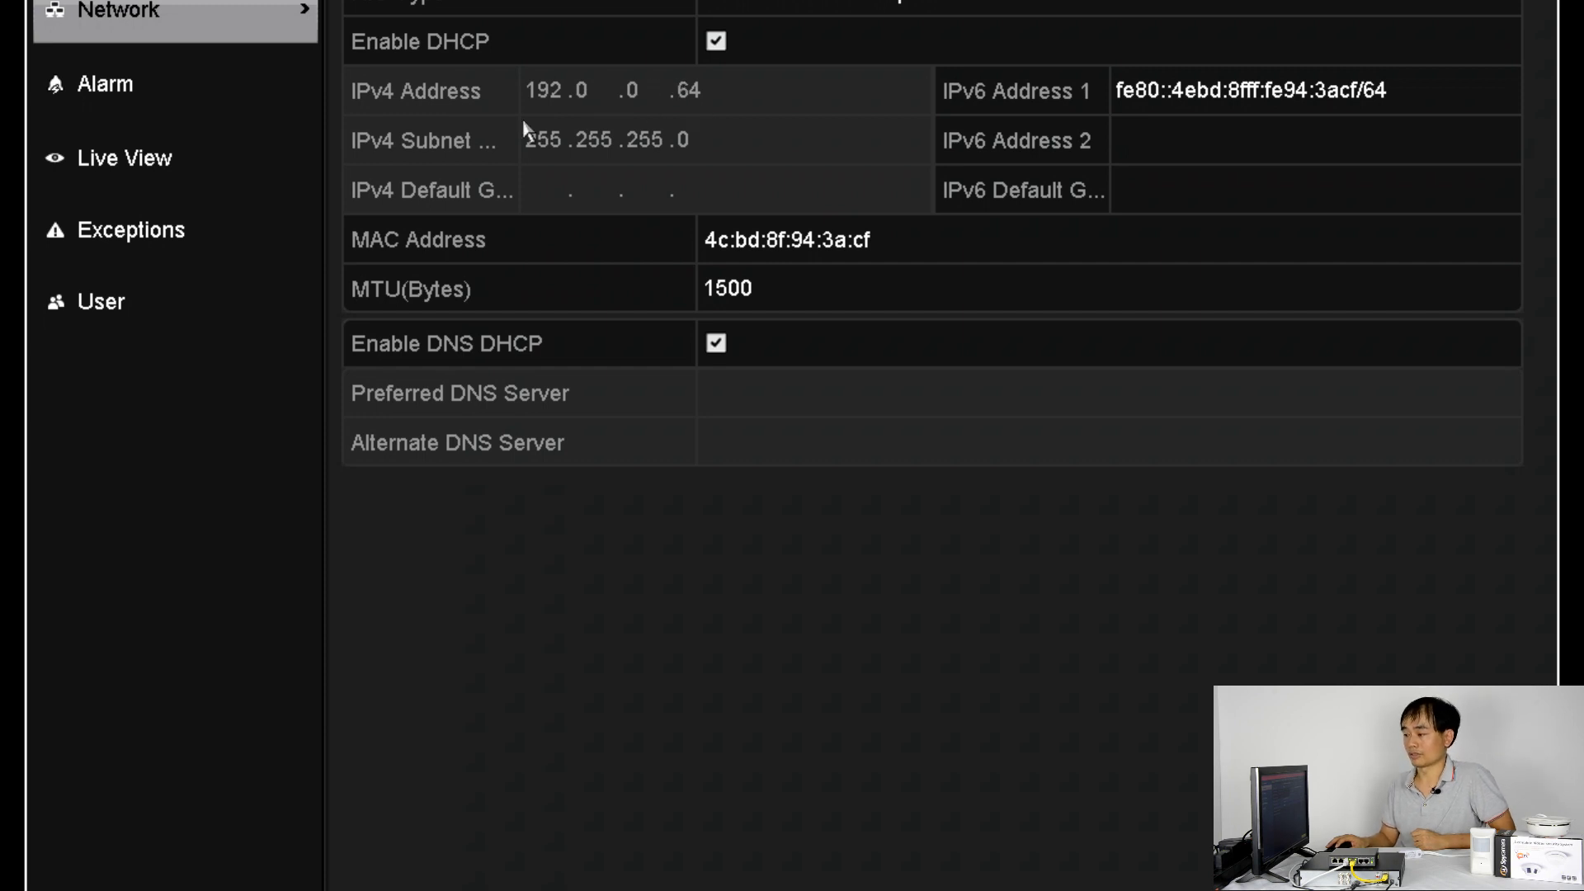
Step: Disable DHCP and set the NVR's IPv4 address to 192.168.1.64
click(715, 45)
click(614, 97)
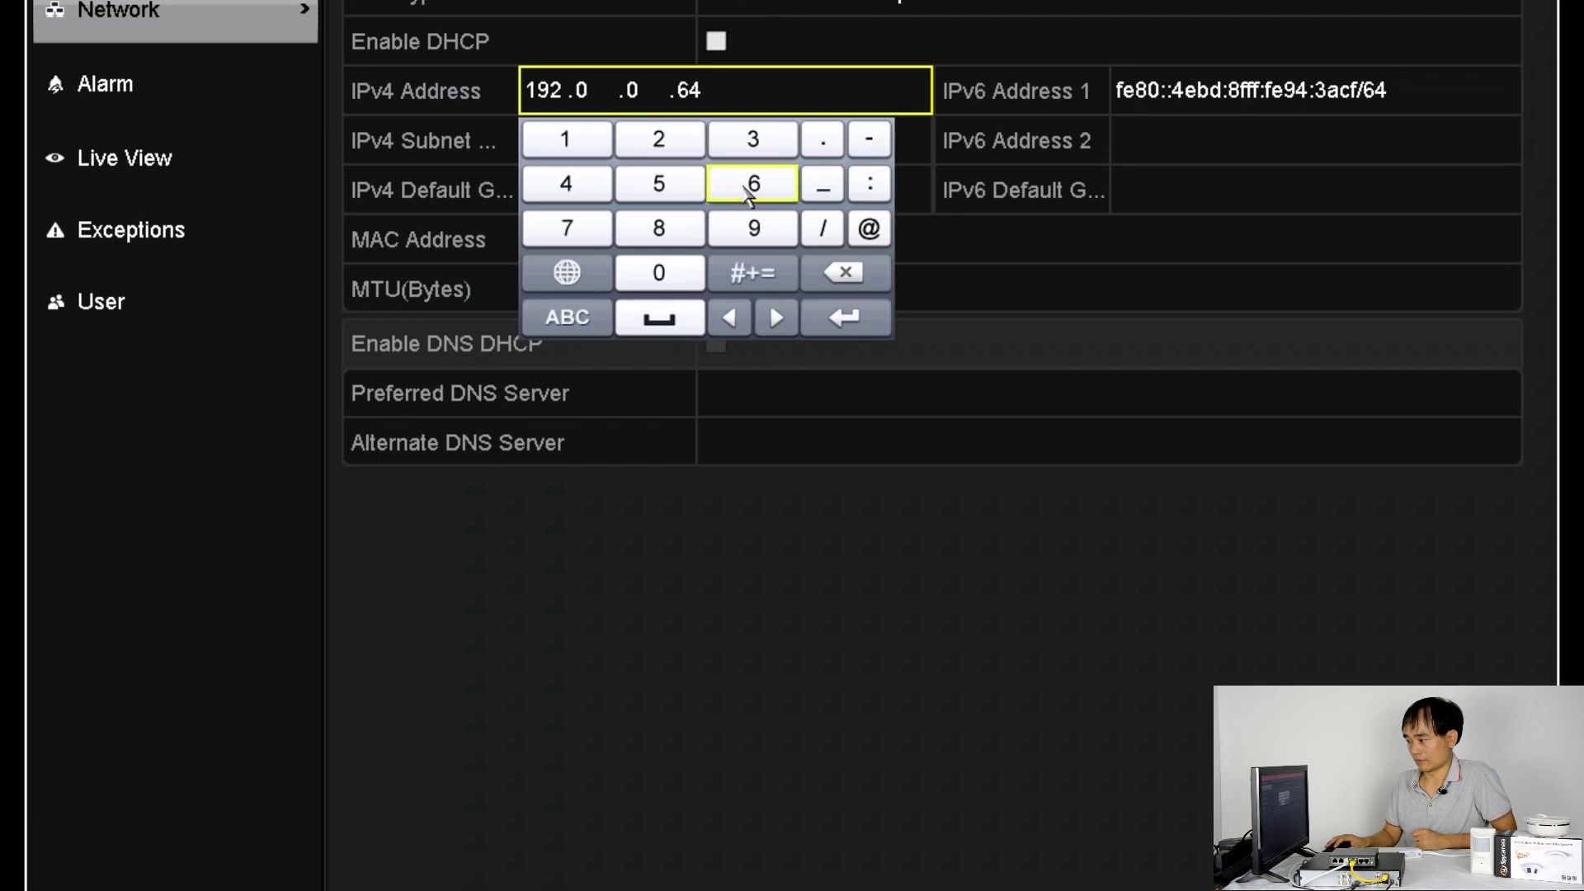
click(843, 272)
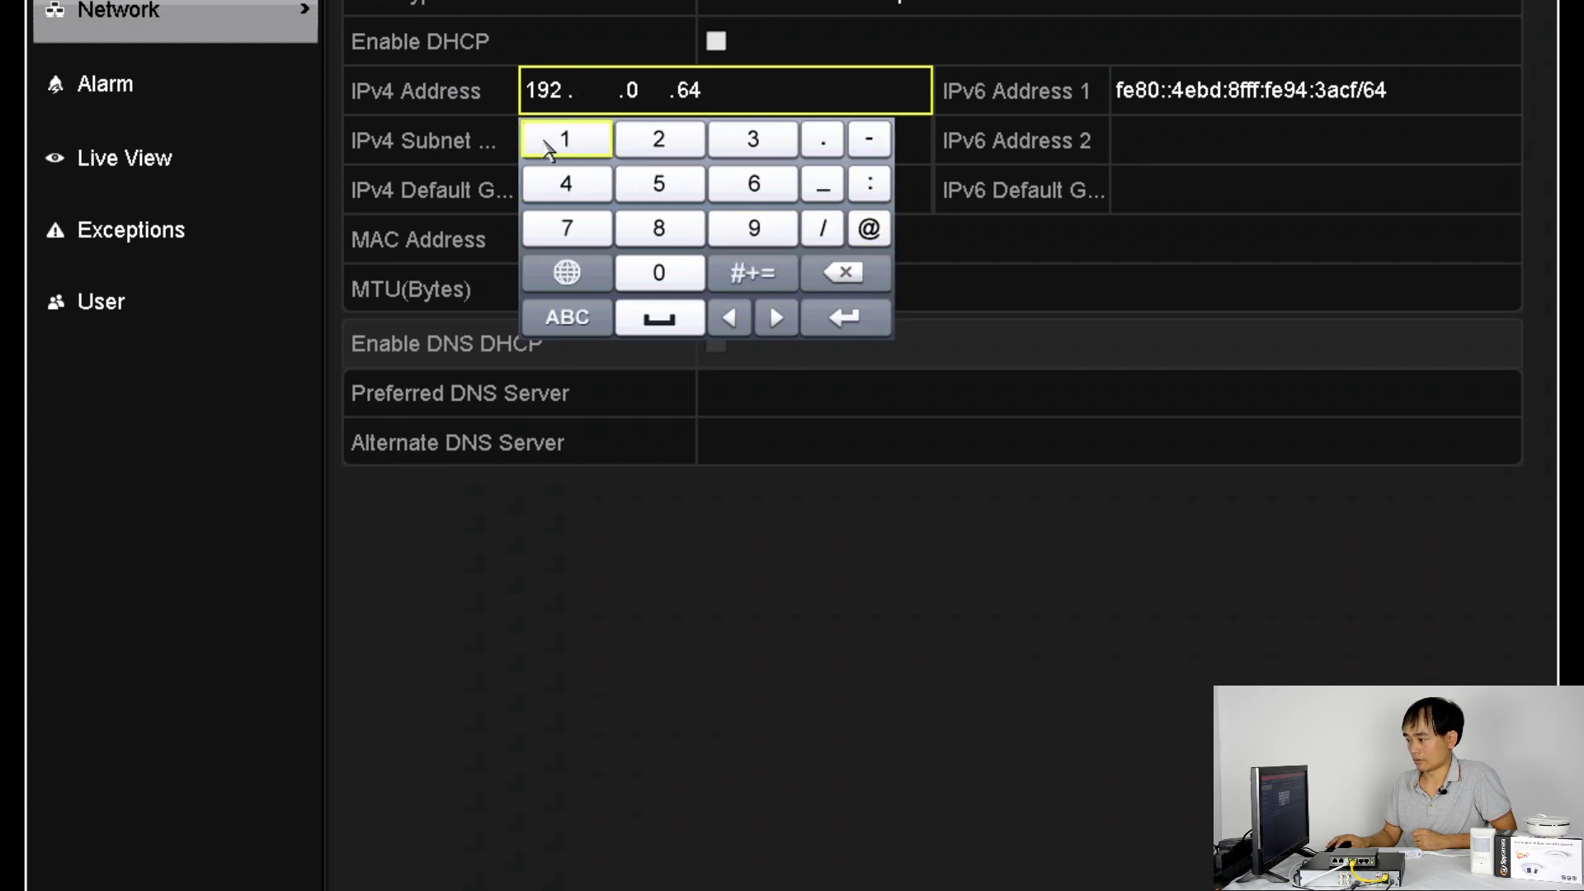
click(565, 141)
click(754, 183)
click(659, 228)
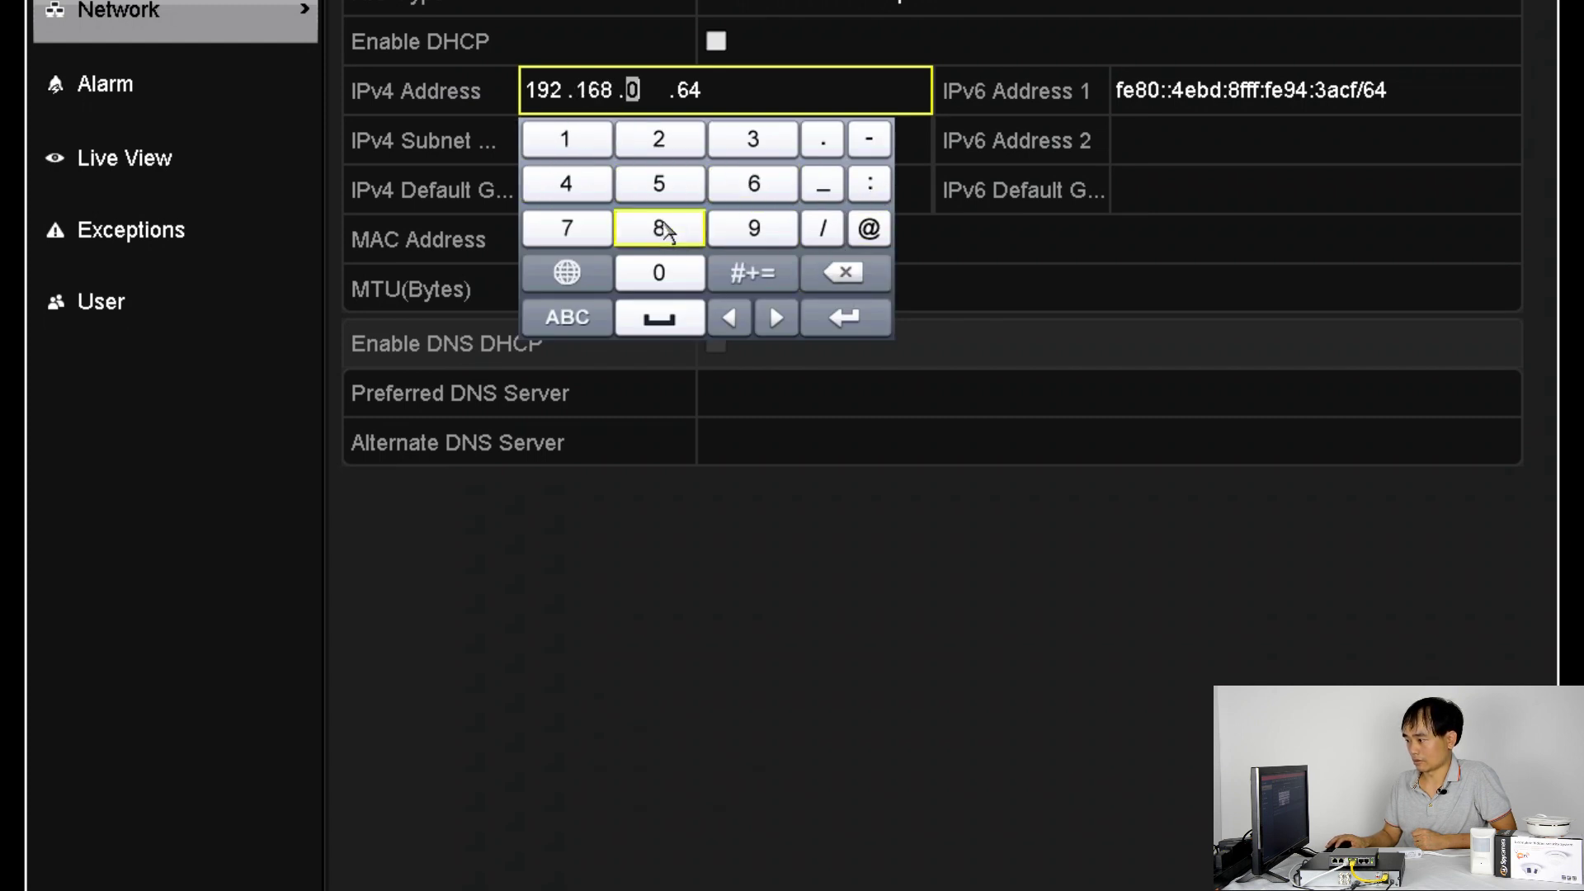
click(566, 141)
click(844, 318)
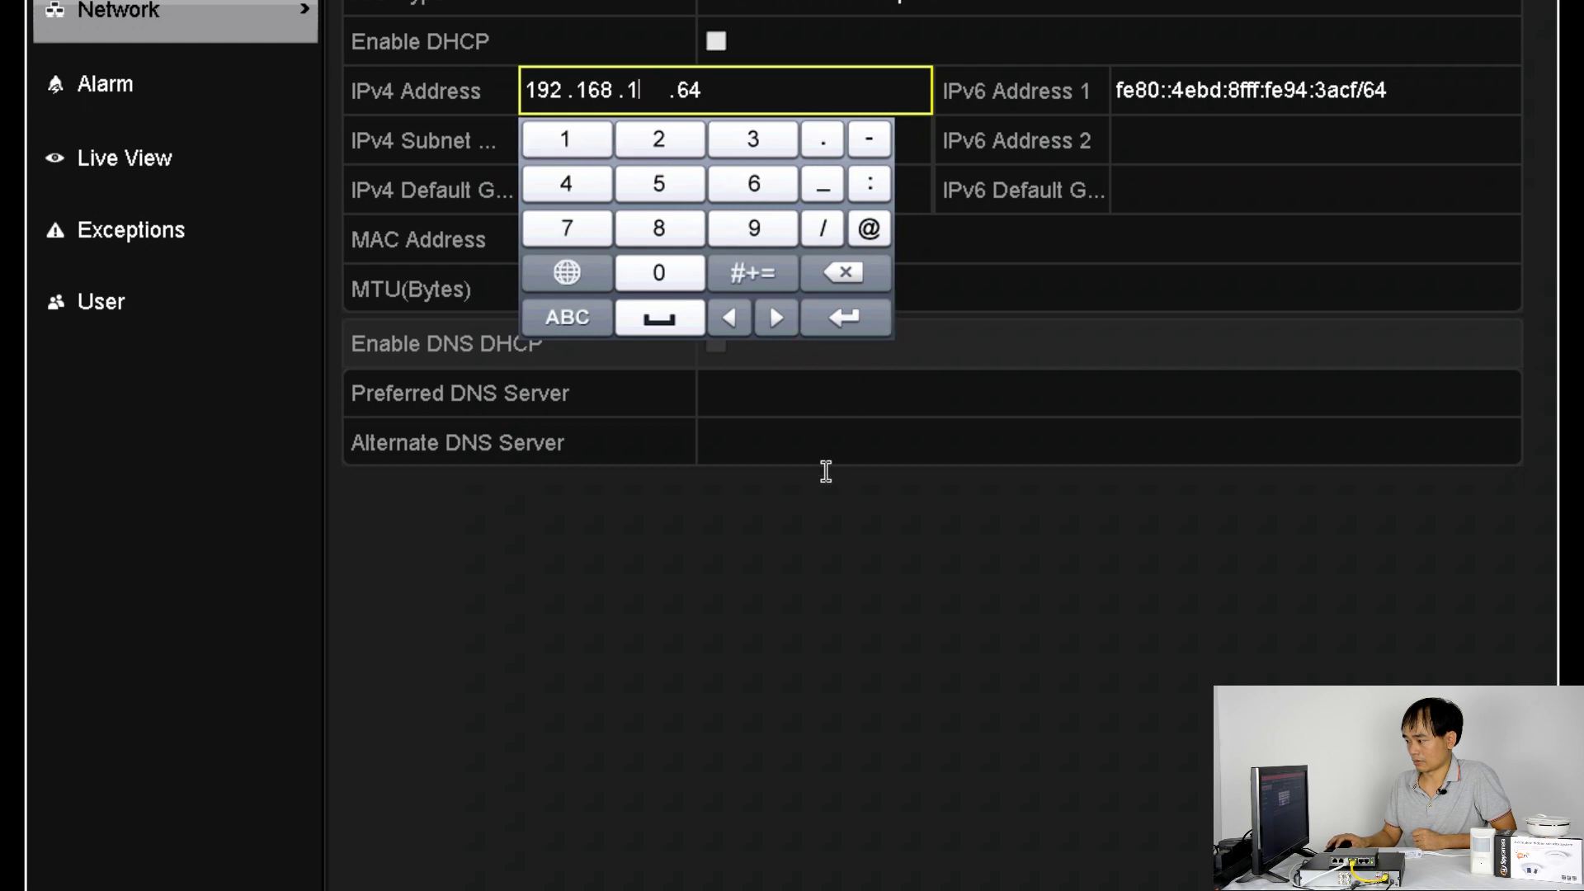
Step: Set the IPv4 default gateway to 192.168.1.1
click(532, 193)
click(582, 242)
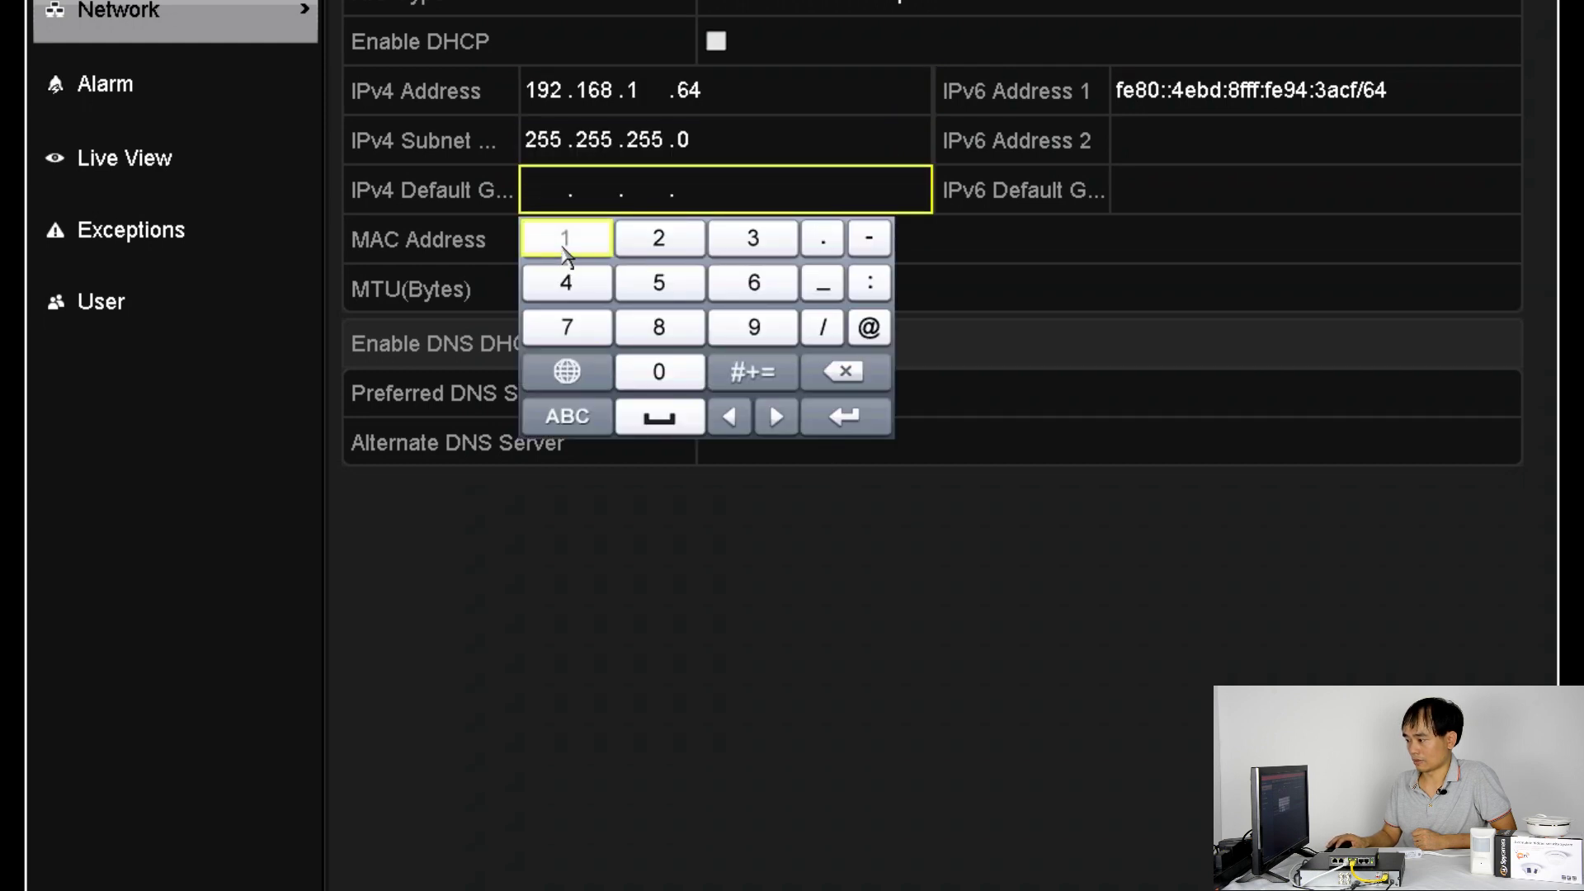
click(753, 327)
click(678, 252)
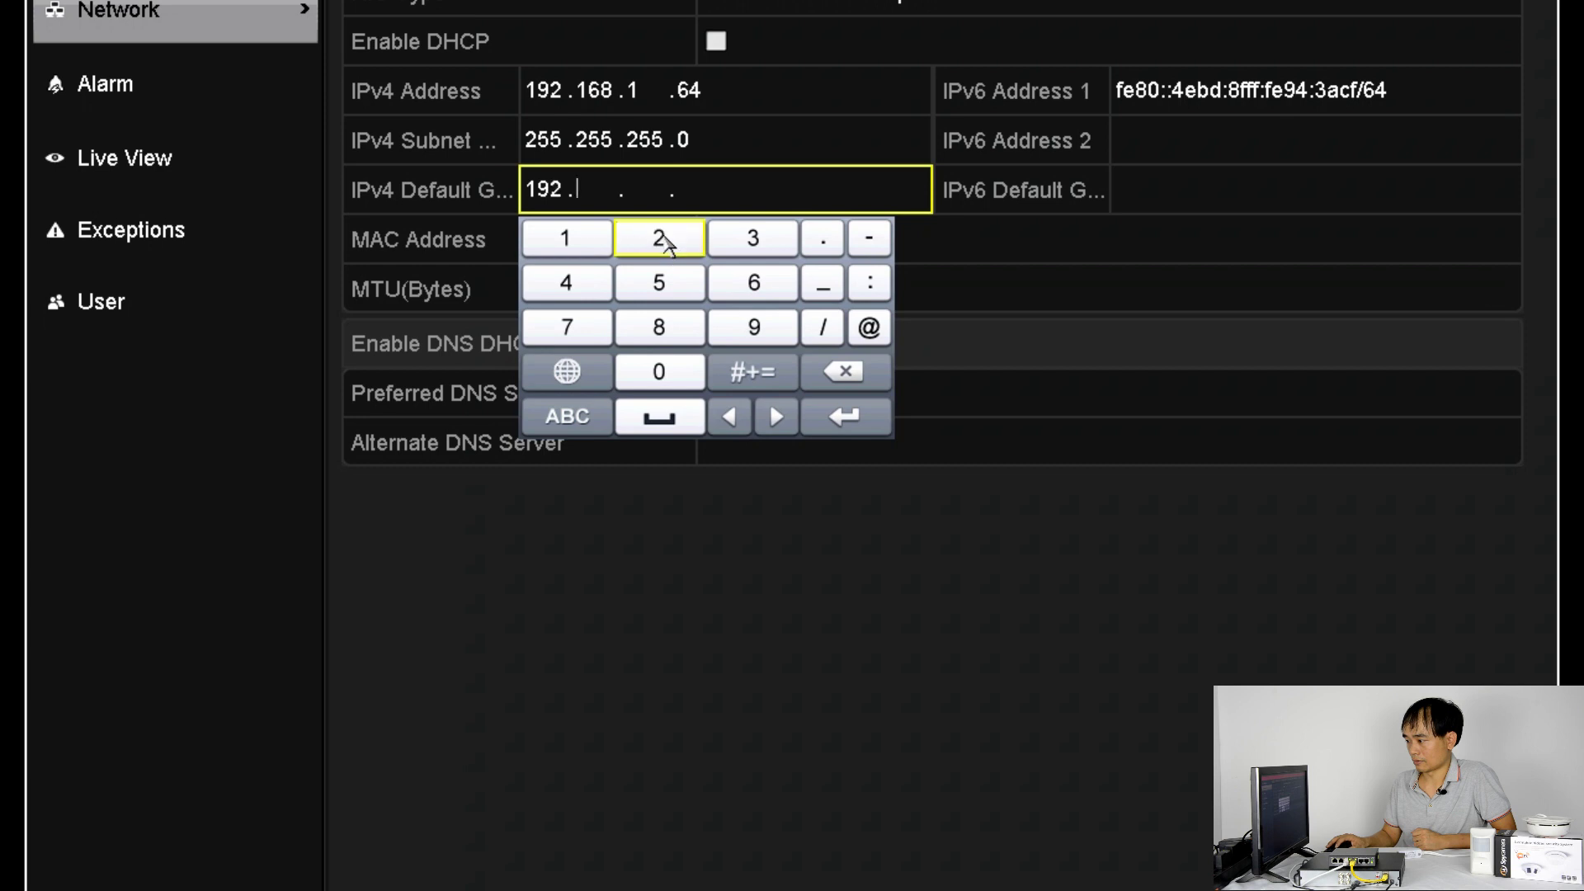
click(604, 250)
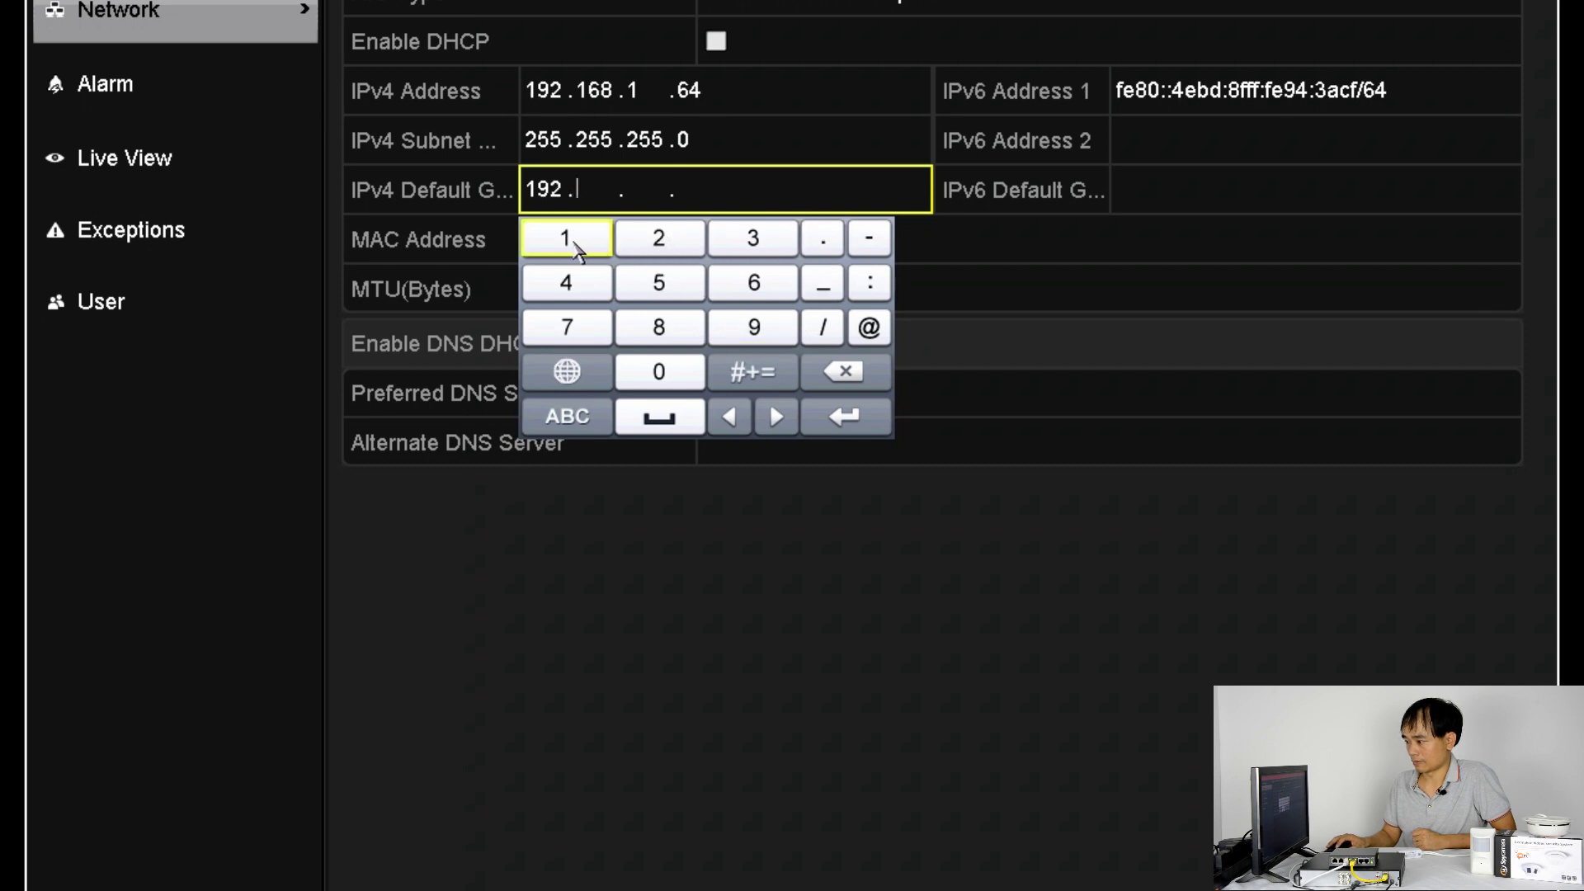
click(753, 283)
click(675, 330)
click(577, 240)
click(812, 247)
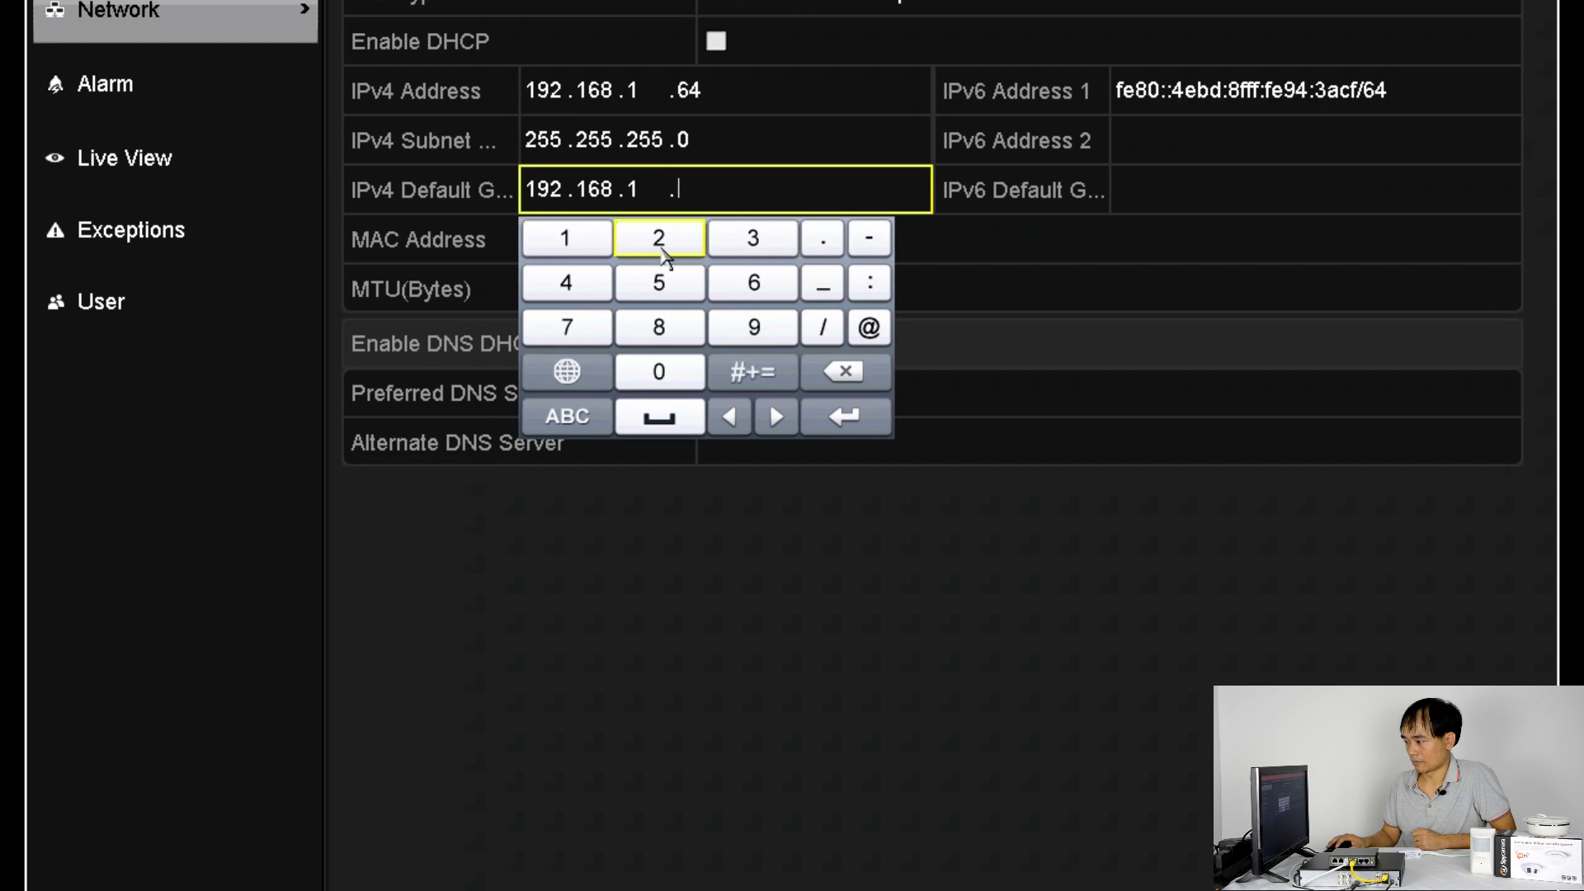
click(566, 240)
click(716, 550)
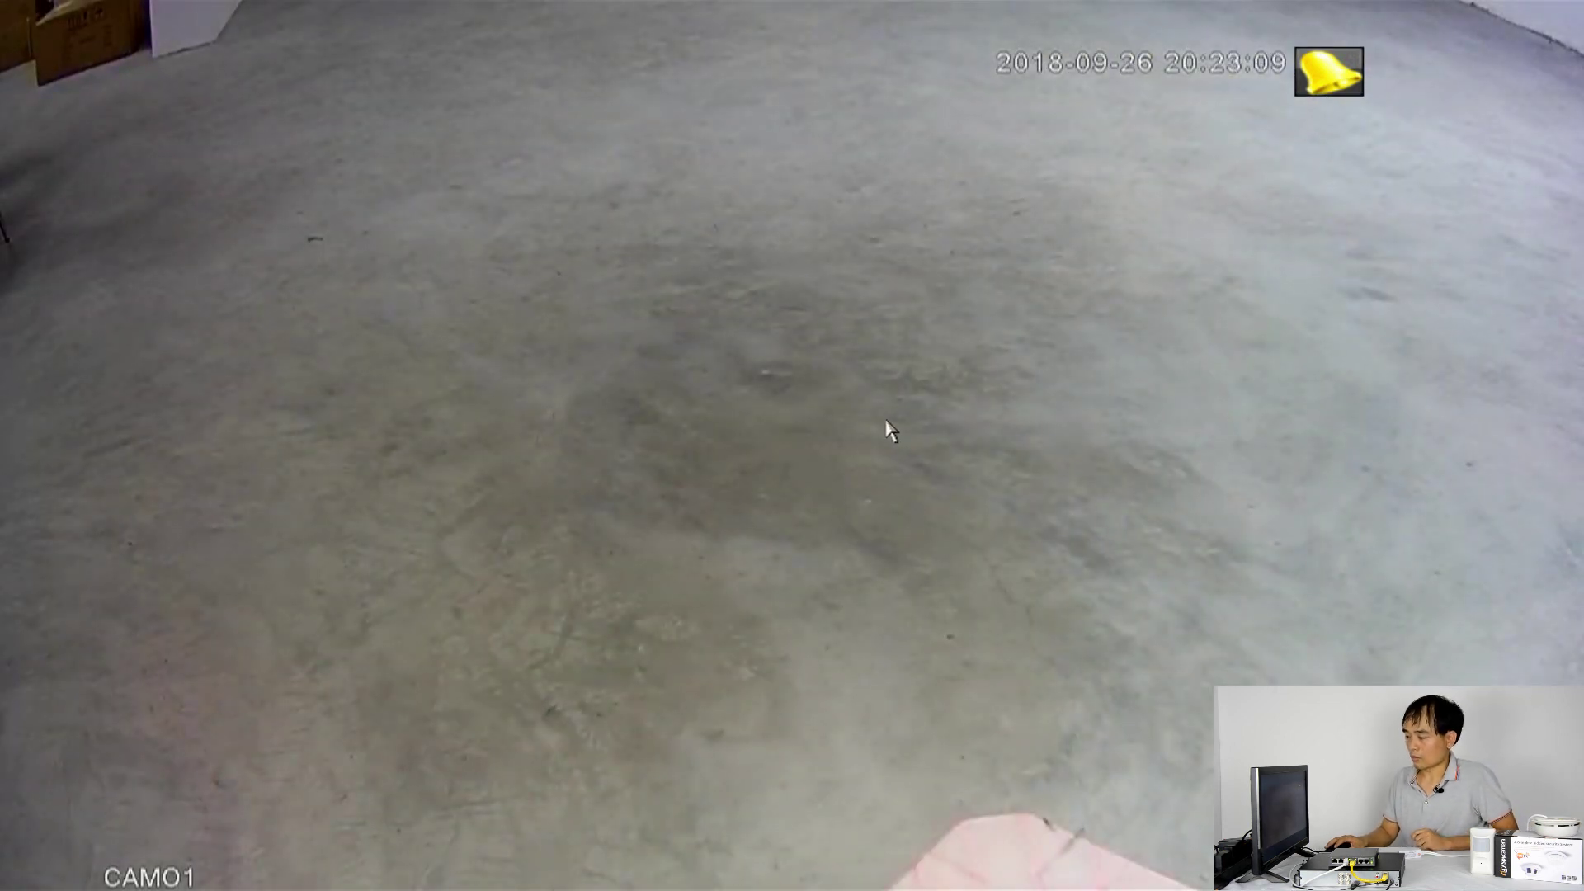
Step: Change the live view to the Multi-screen 2*2 layout
right_click(835, 312)
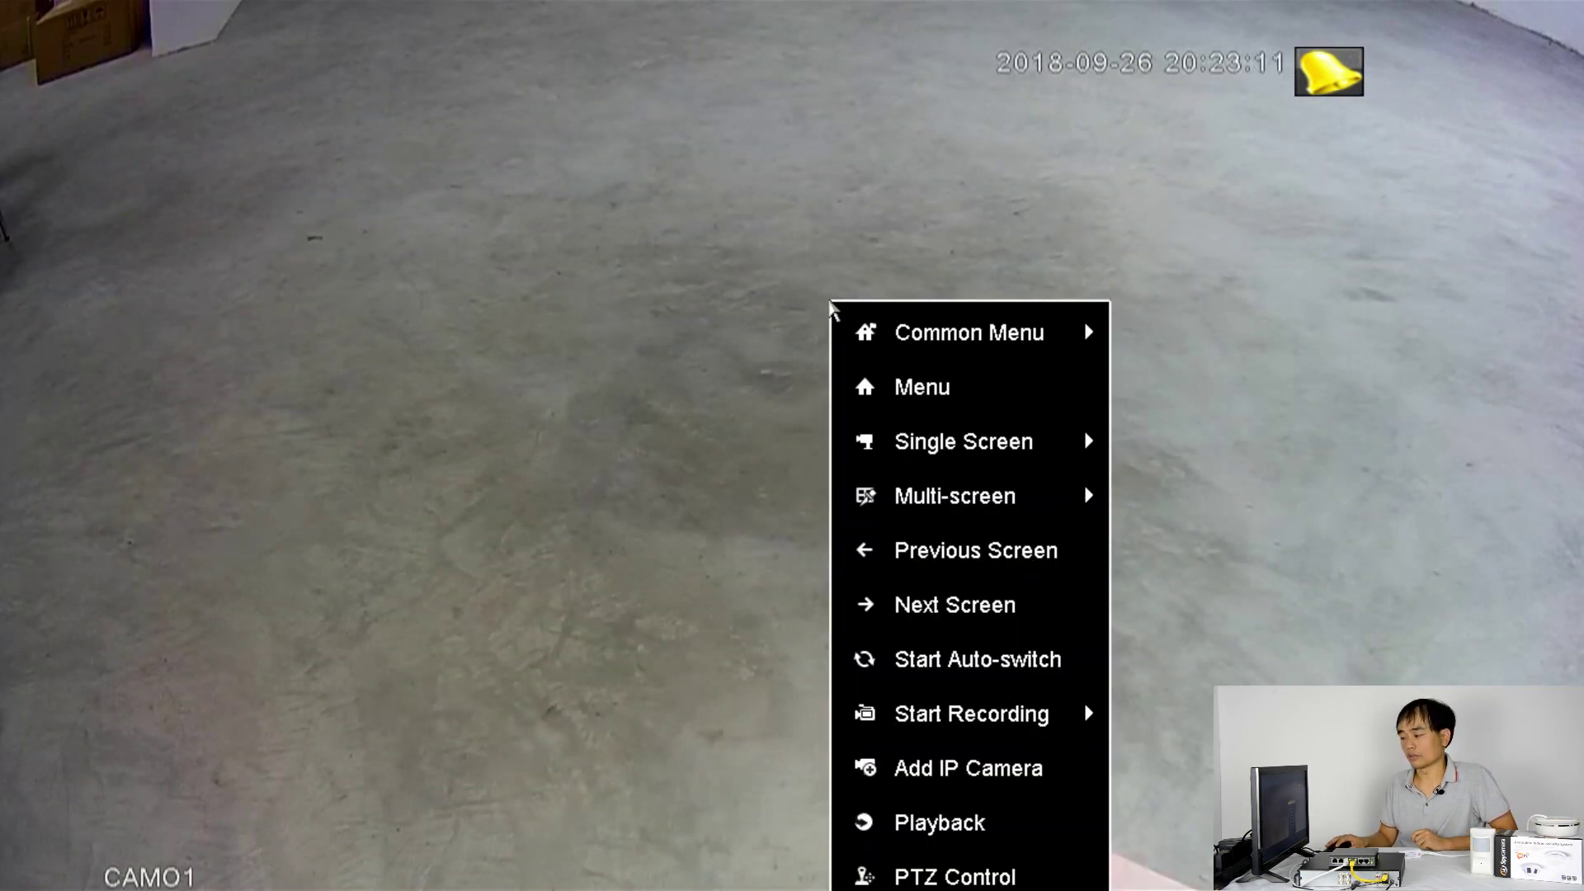
mouse_move(884, 350)
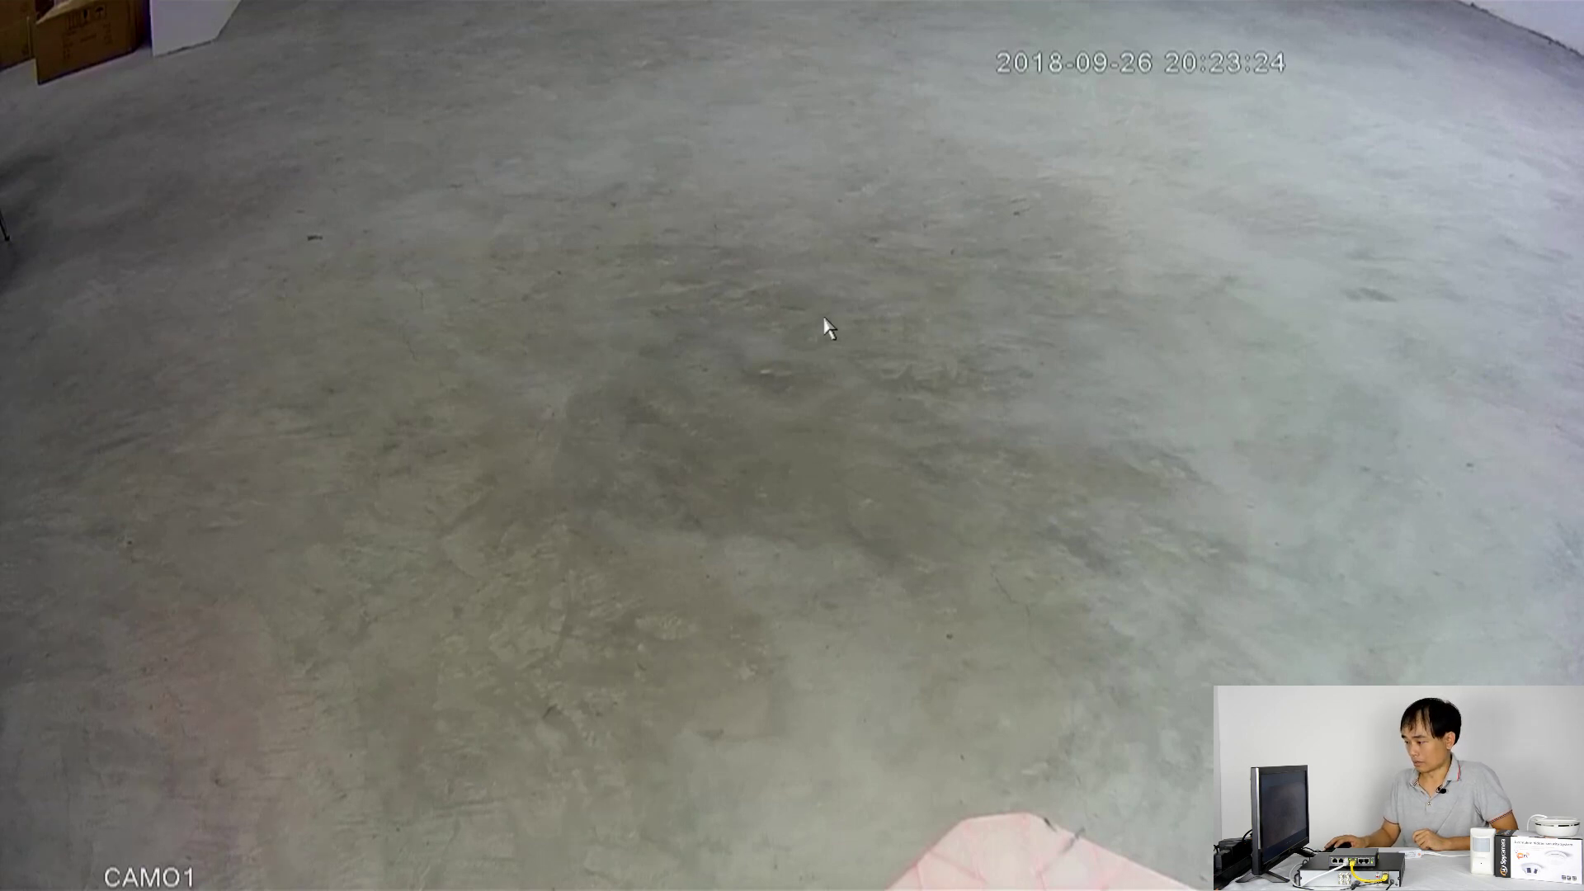
right_click(806, 251)
mouse_move(881, 280)
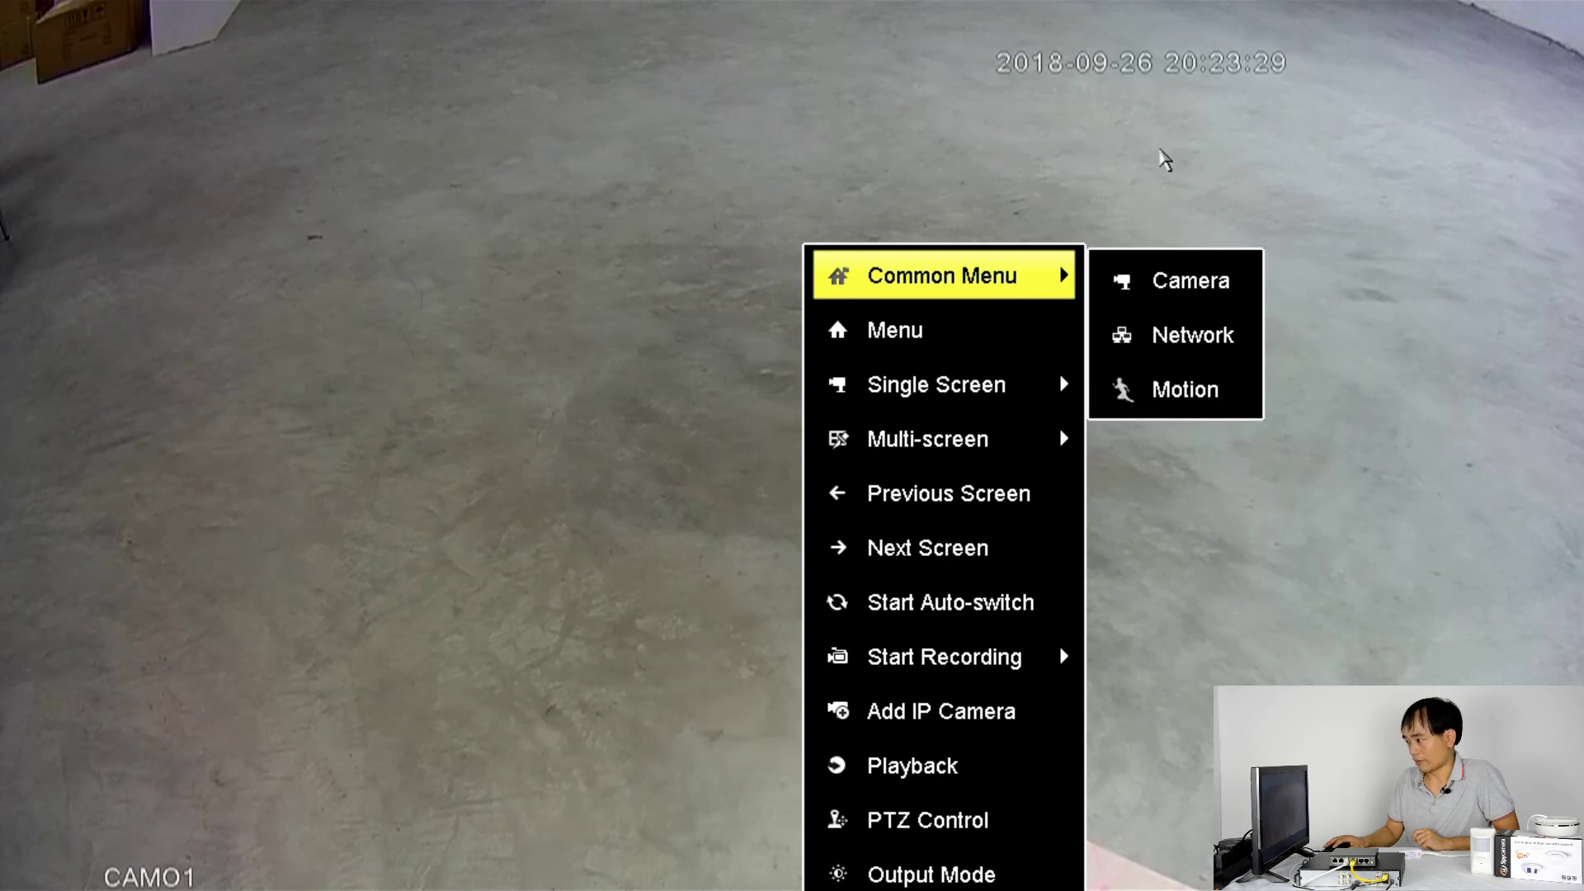
click(1160, 151)
right_click(884, 193)
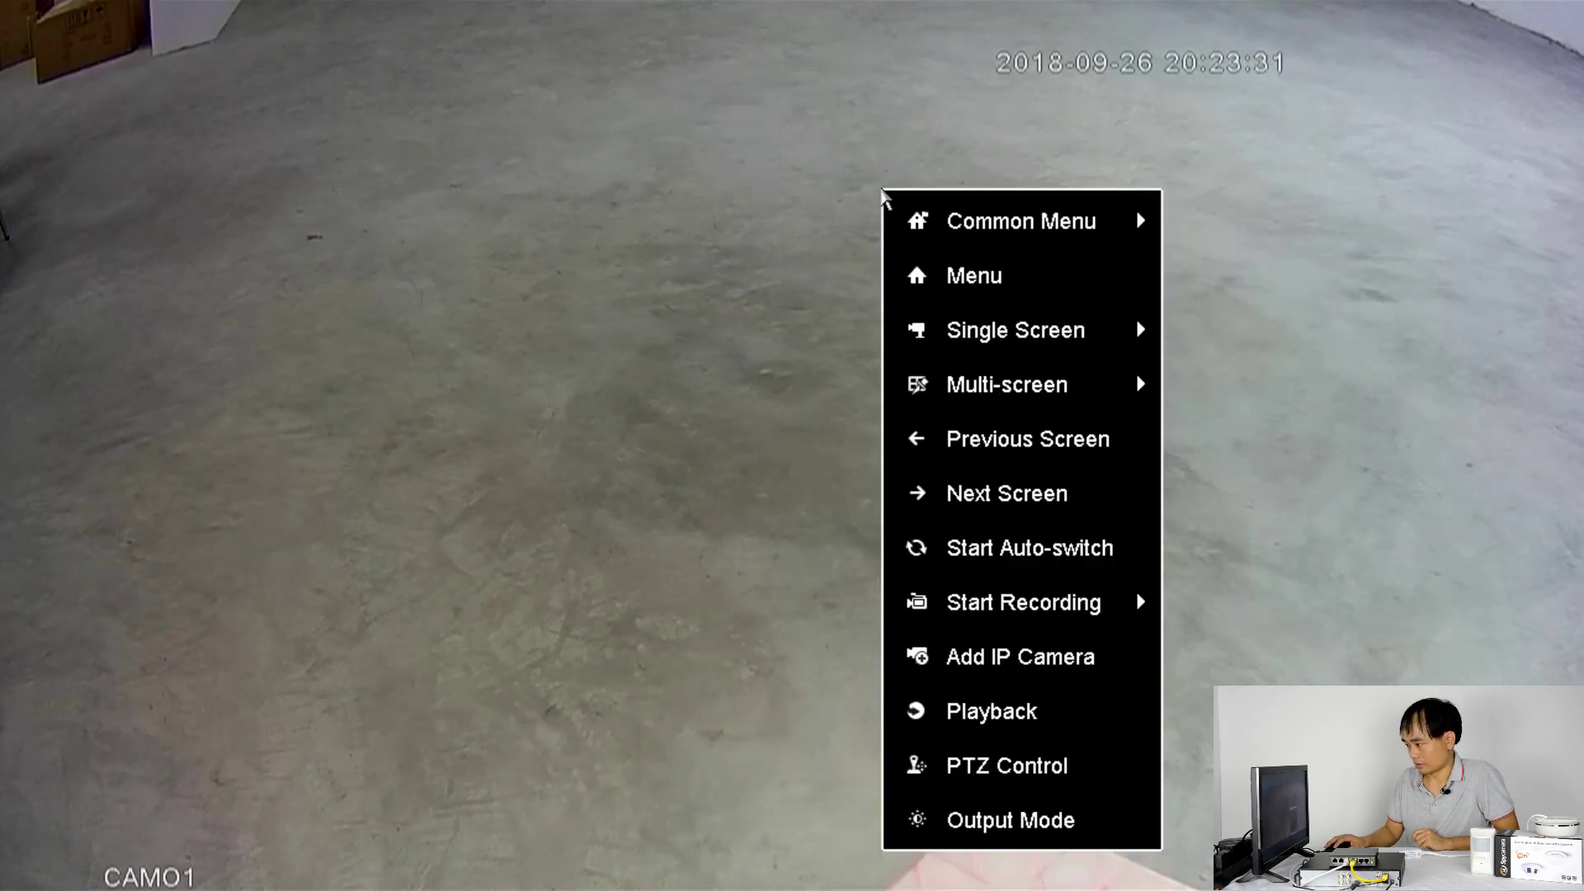
mouse_move(1068, 355)
mouse_move(1072, 394)
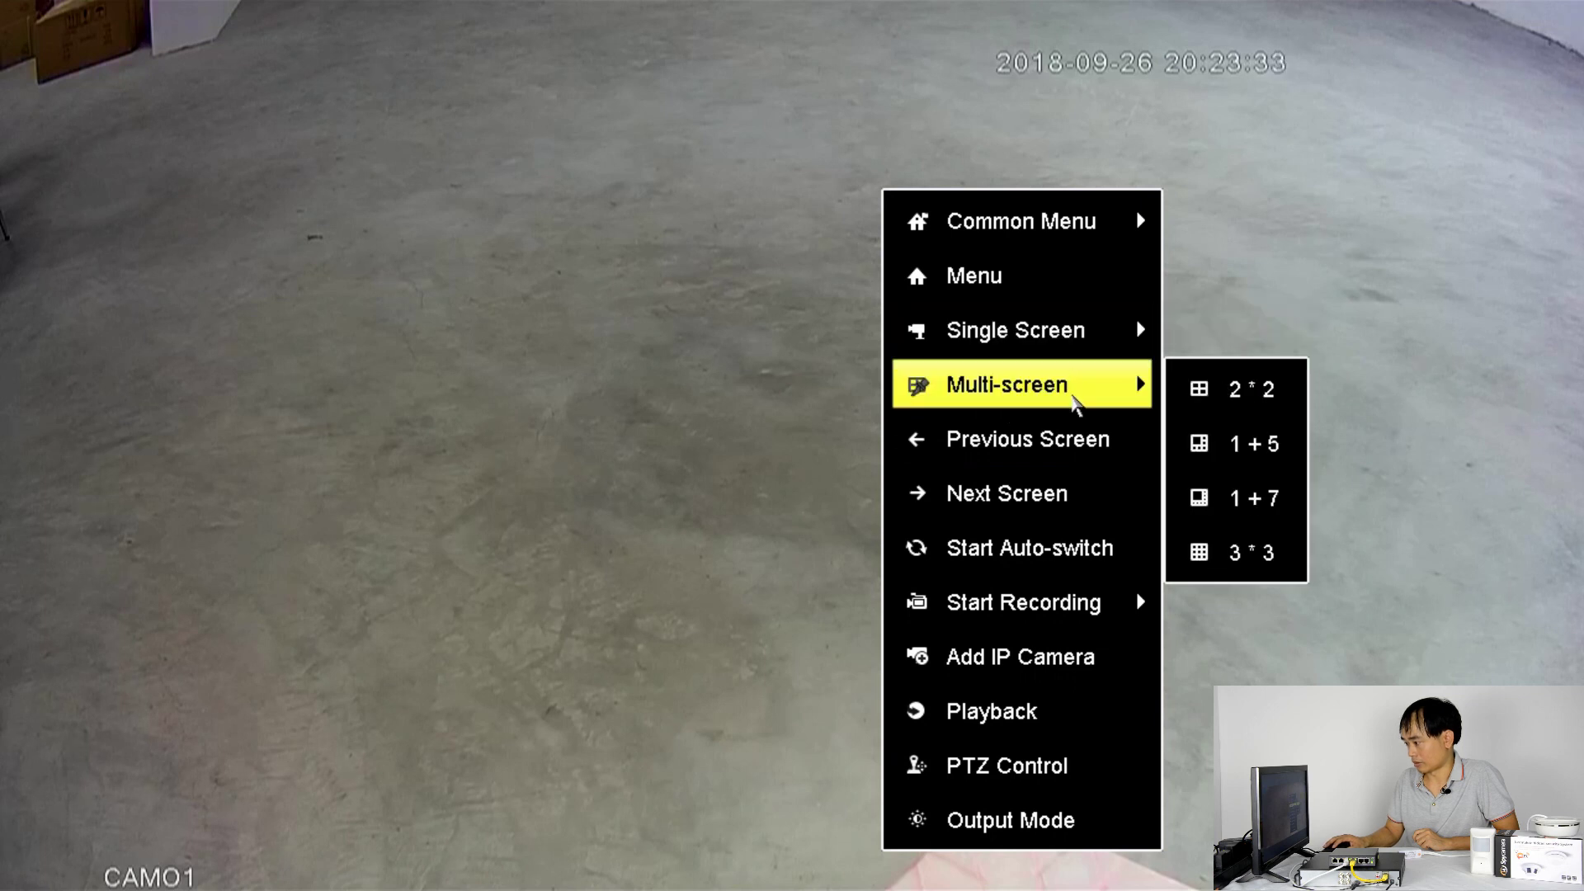
click(1242, 388)
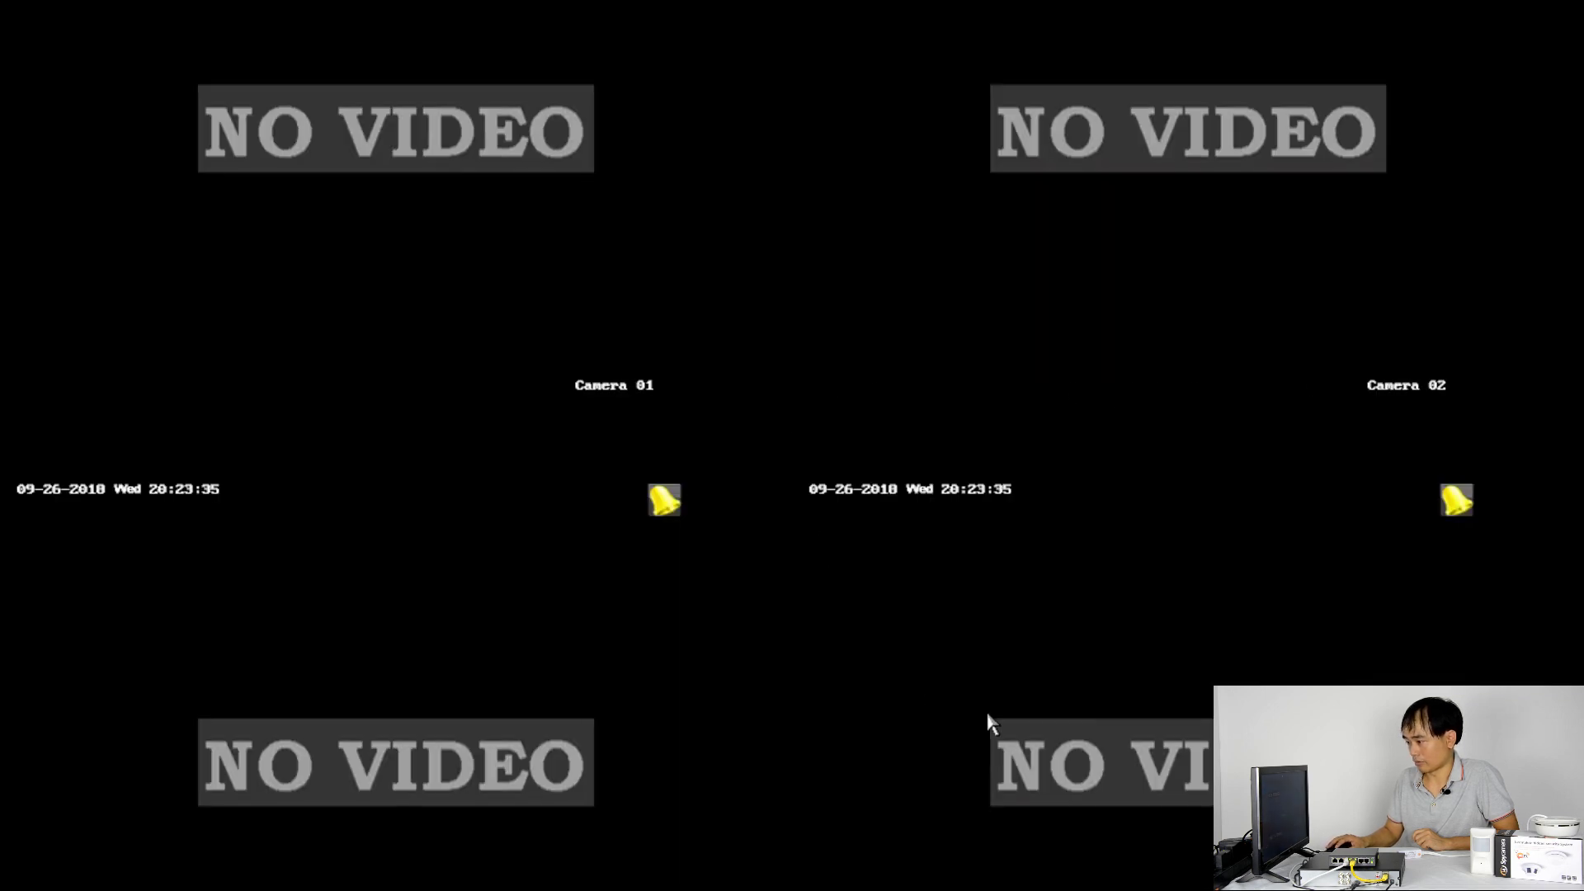
Step: Try the 1+7 layout with CAM01 in the large tile, return to 2×2, then show CAM01 full screen
right_click(665, 289)
mouse_move(854, 487)
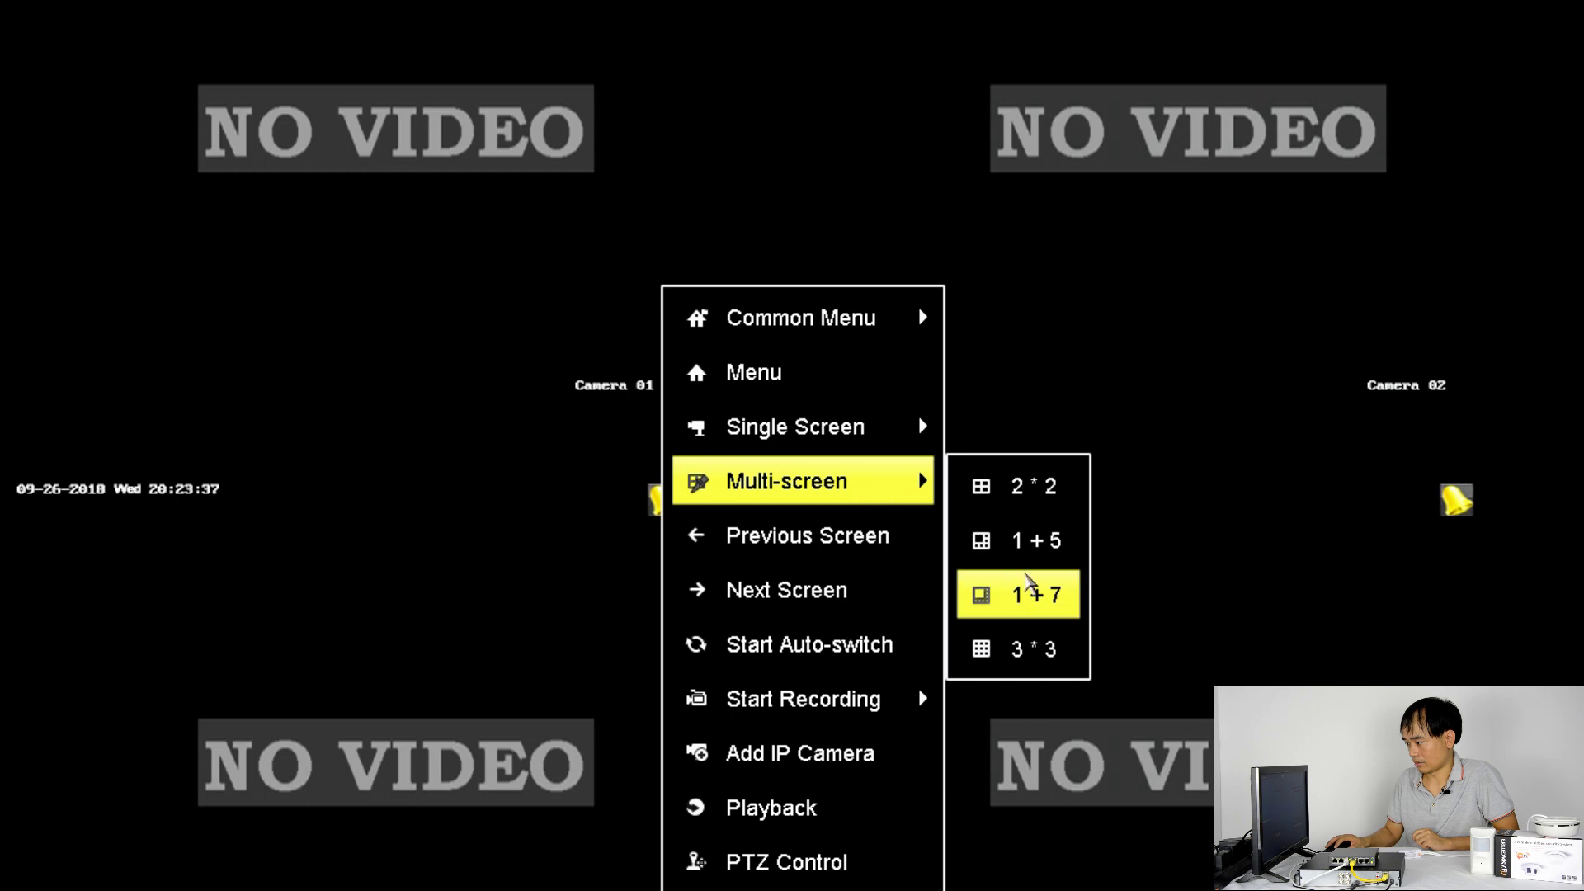
click(1026, 577)
click(829, 729)
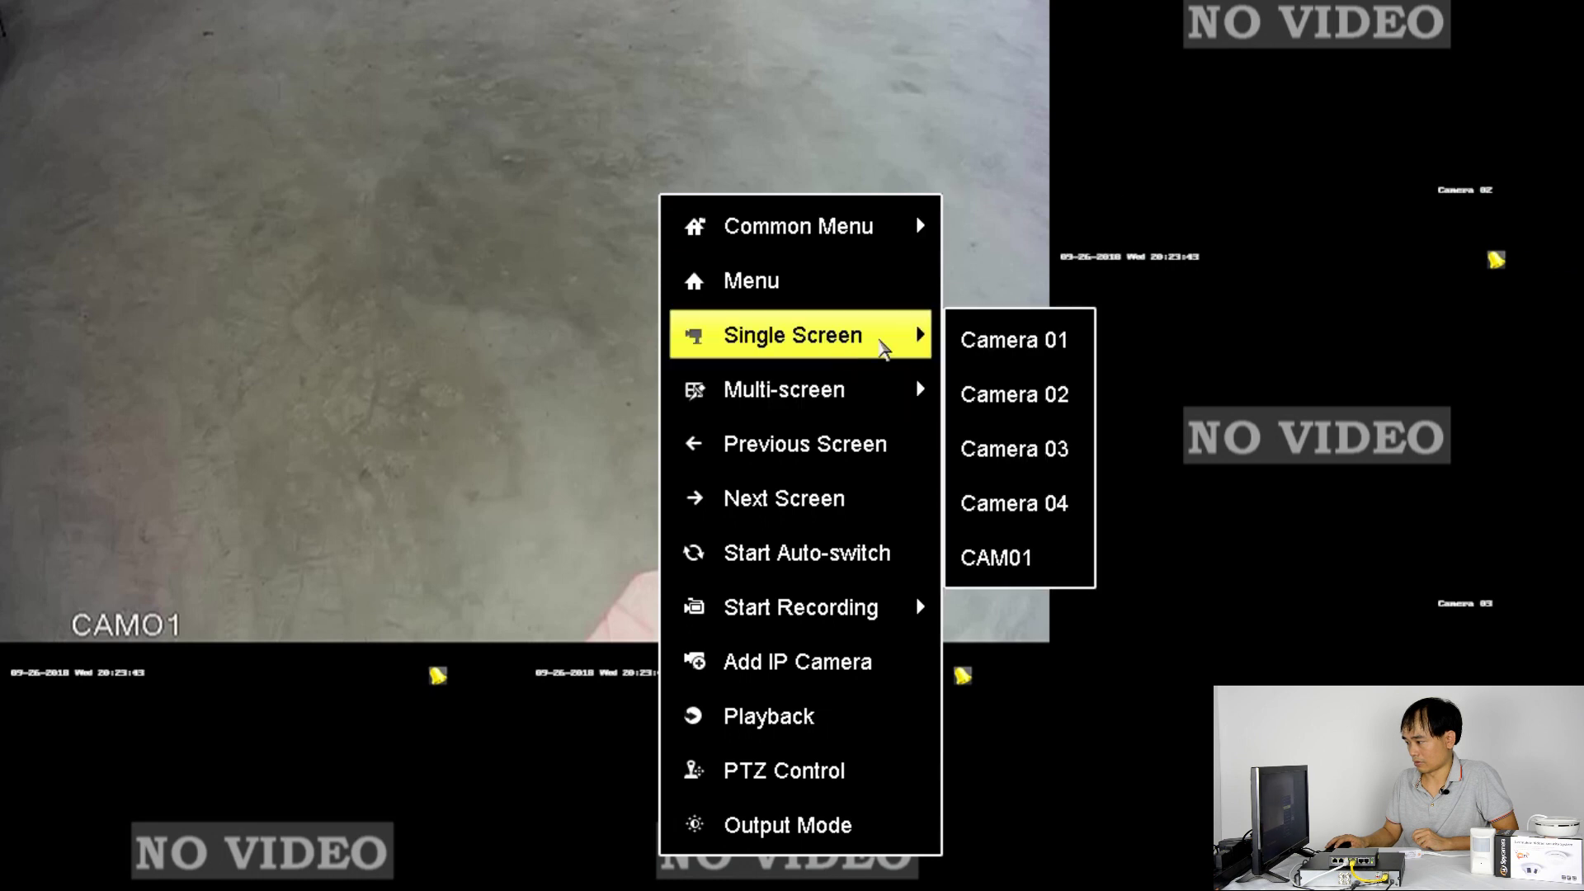
click(1015, 393)
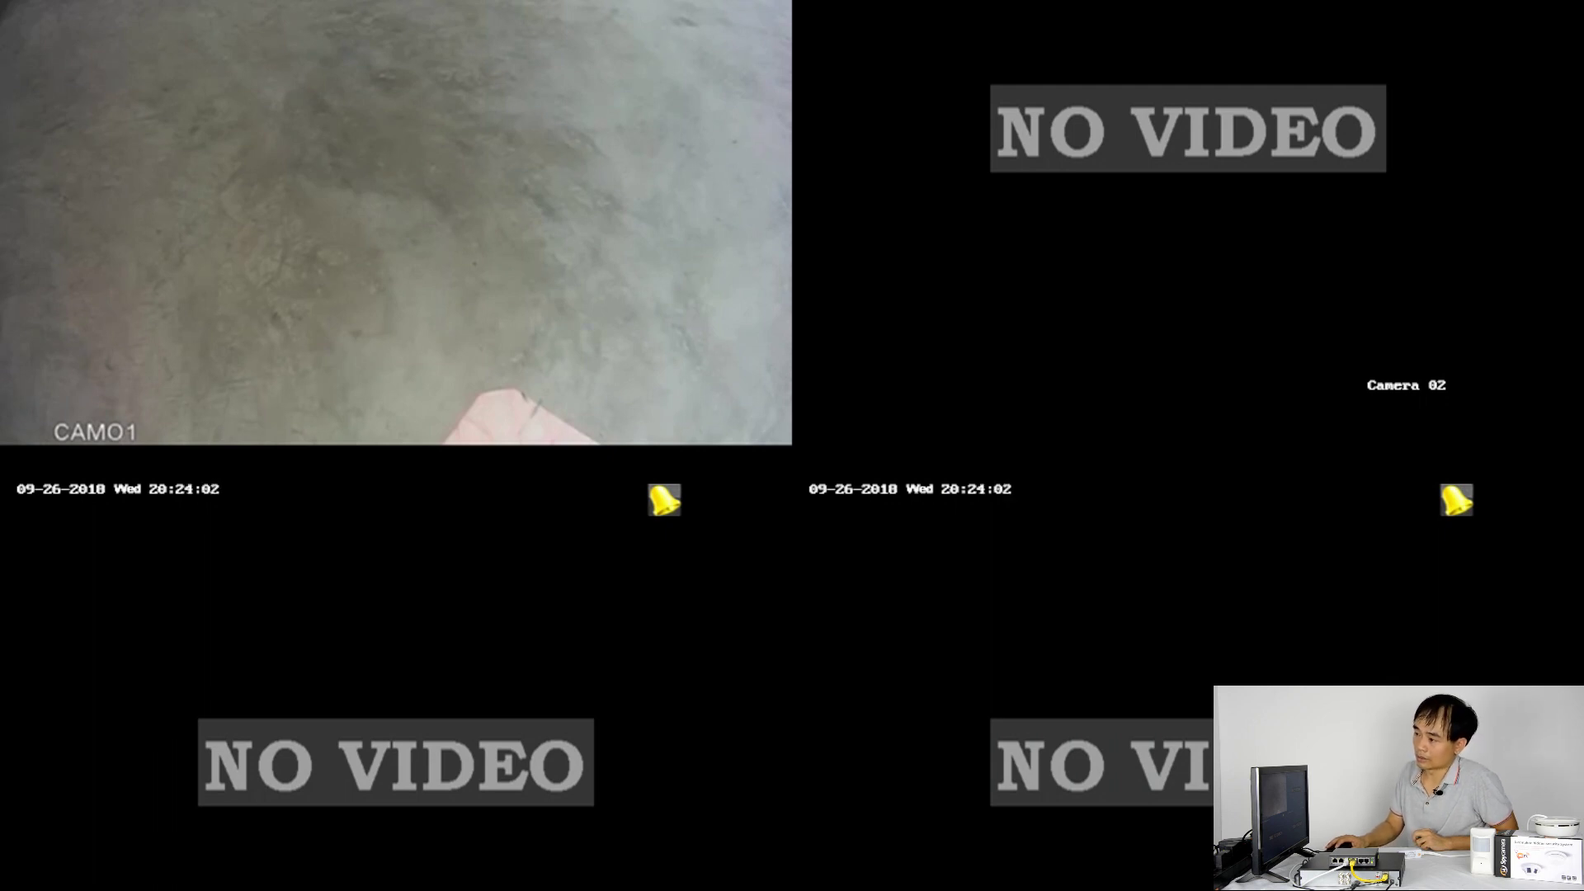
double_click(558, 89)
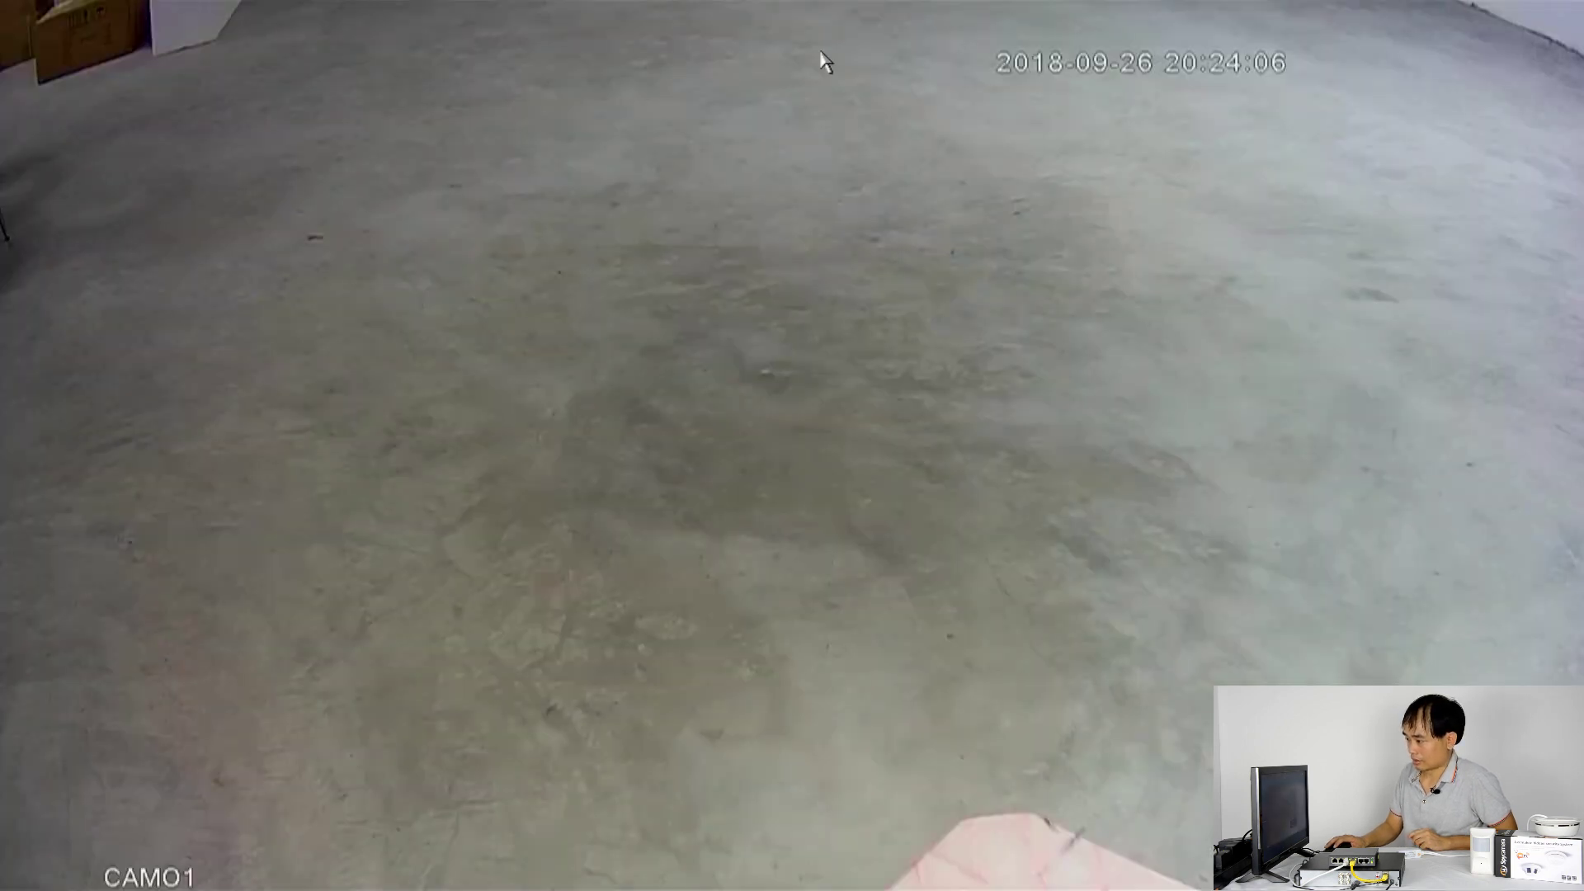
Step: Open Menu > Camera > Motion, select [D1] CAM01 and enable motion detection
right_click(889, 108)
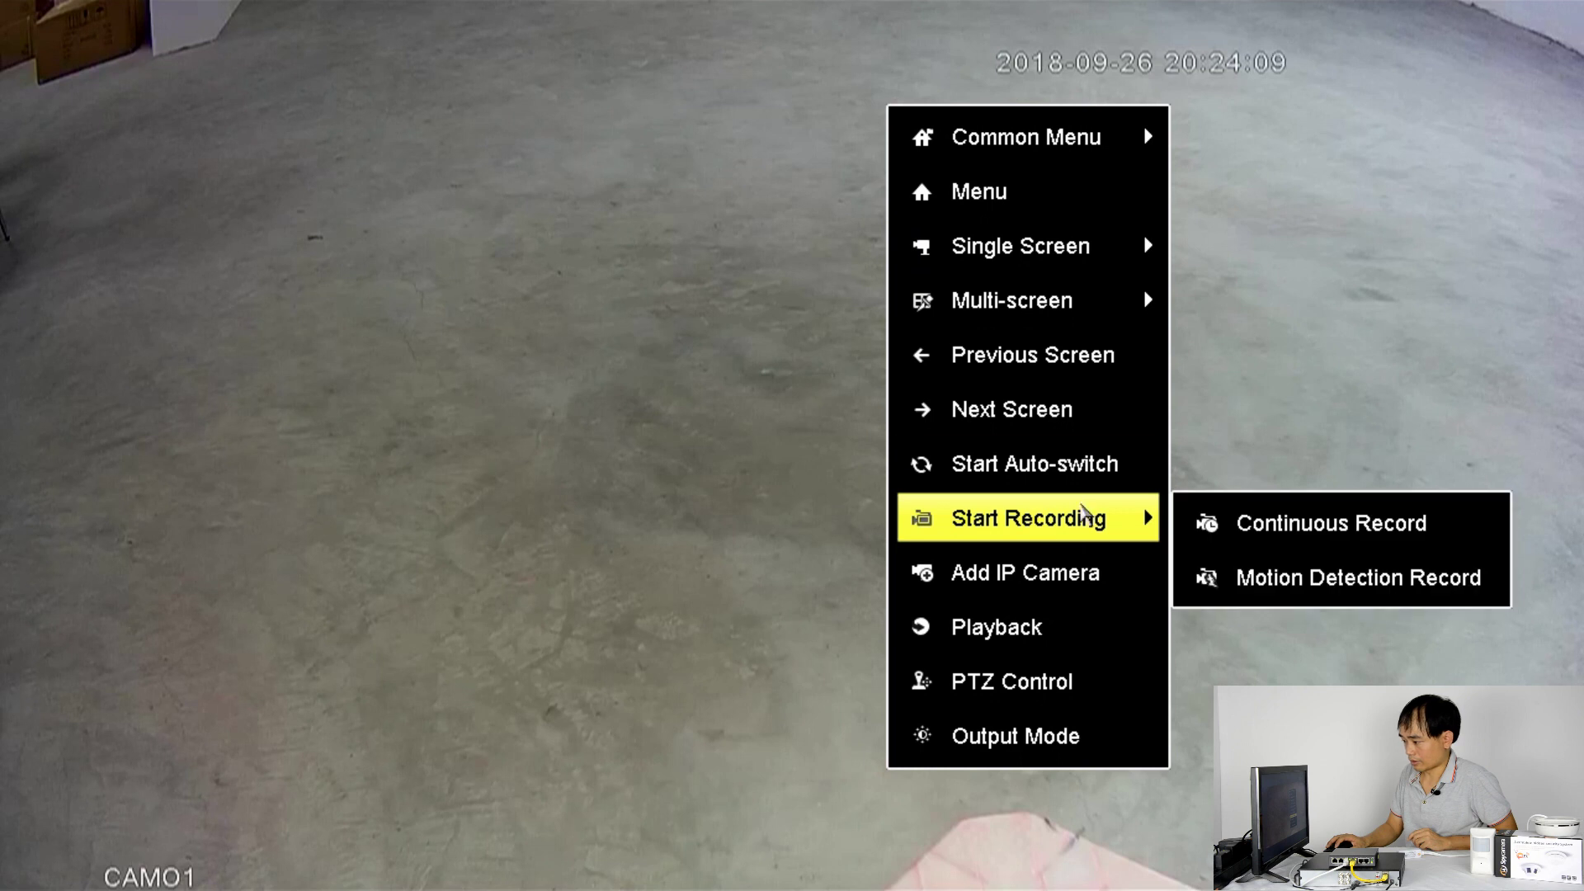
mouse_move(1100, 538)
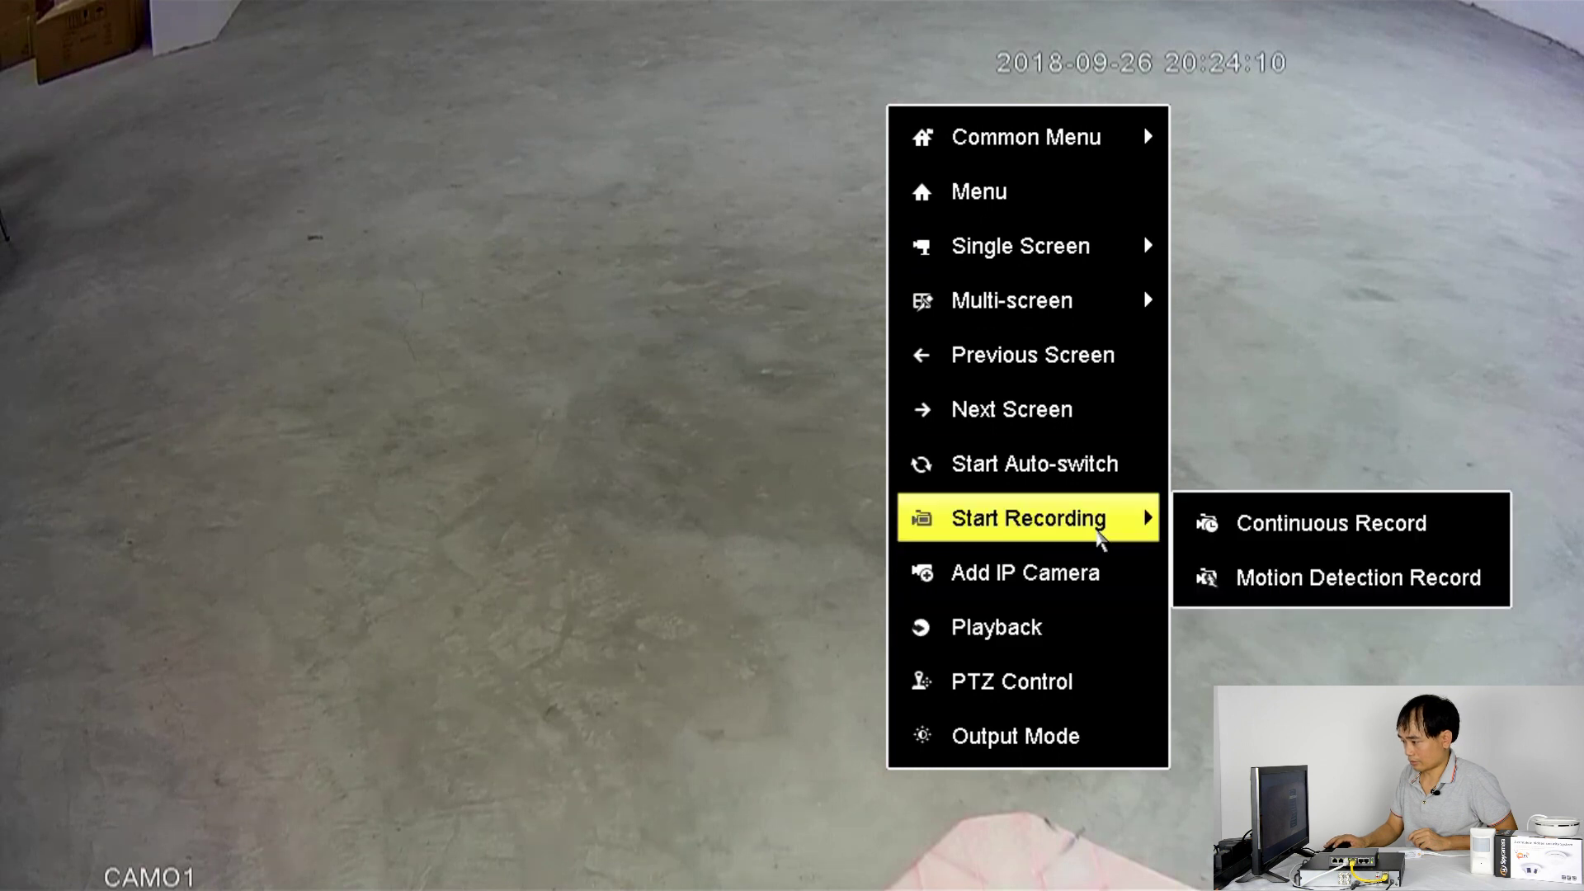
click(1095, 191)
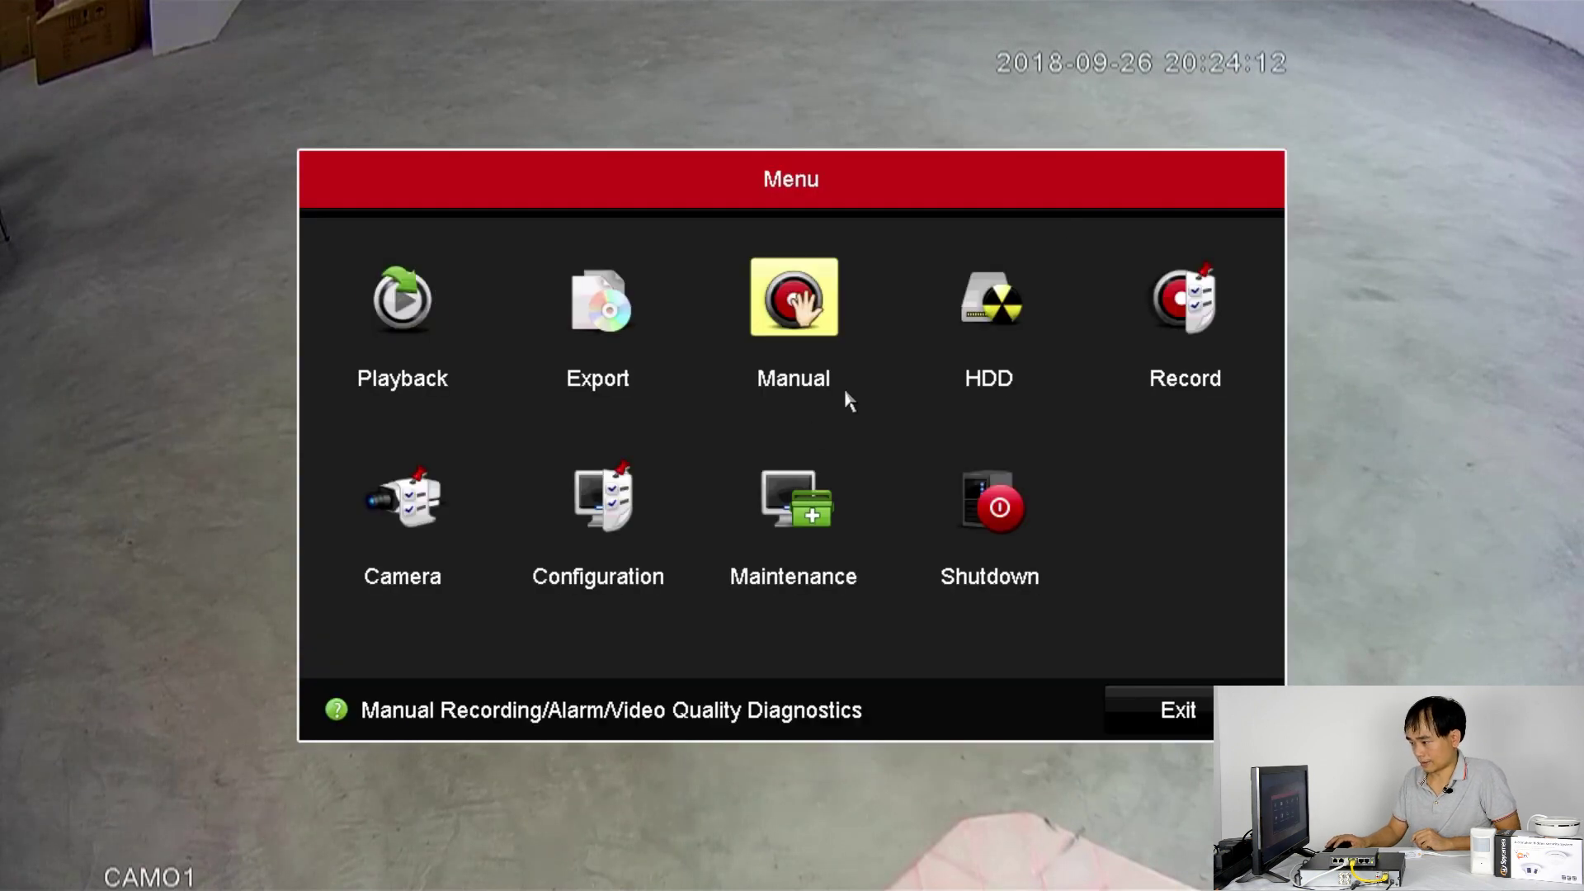
click(403, 499)
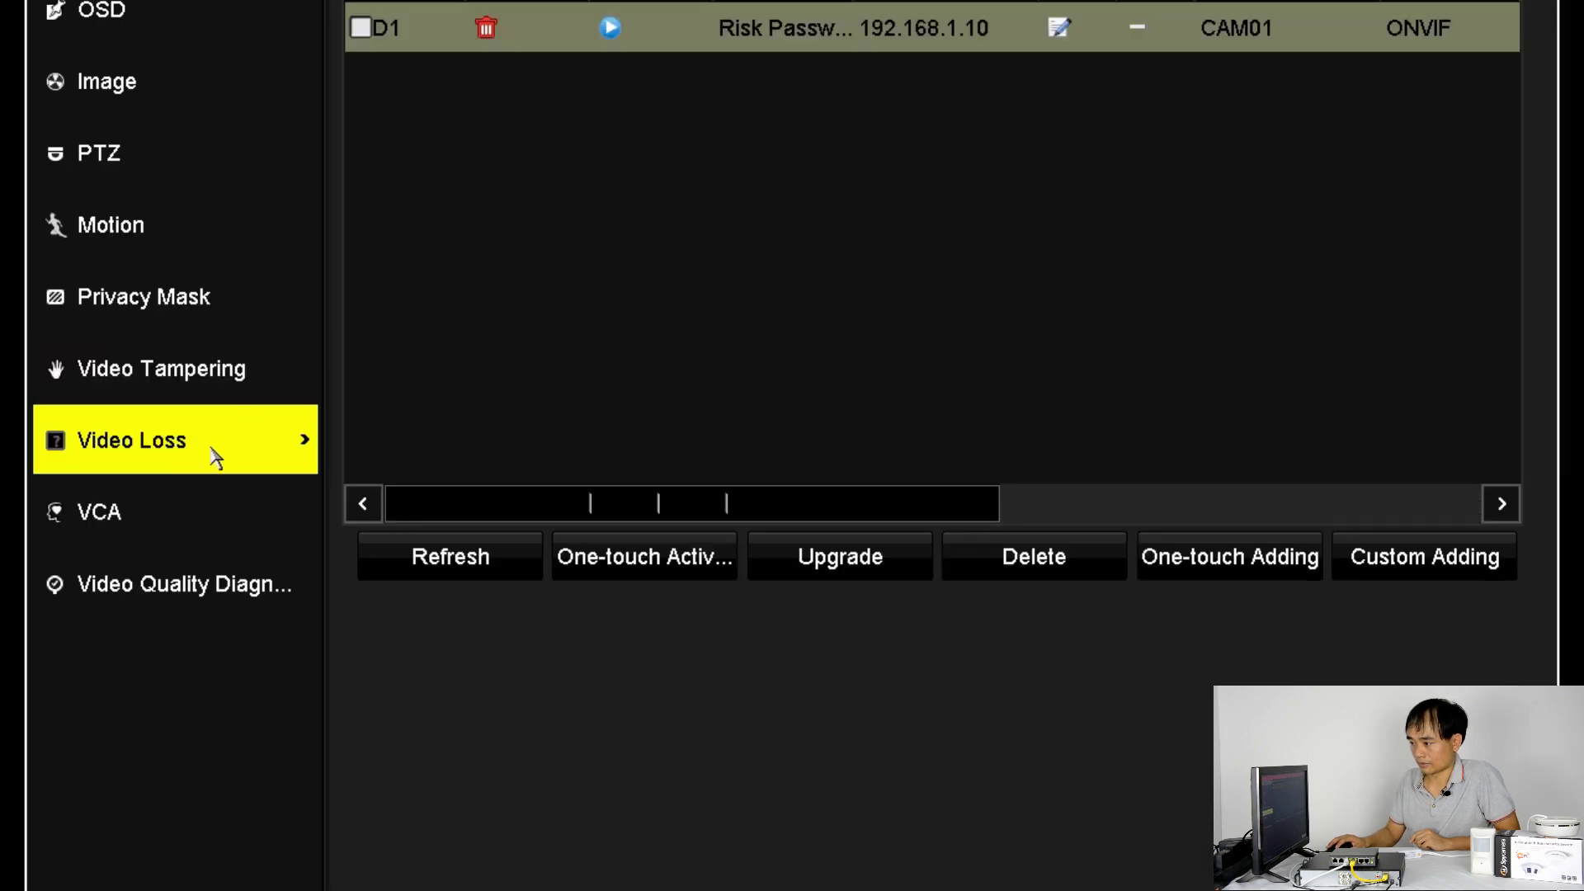
click(188, 231)
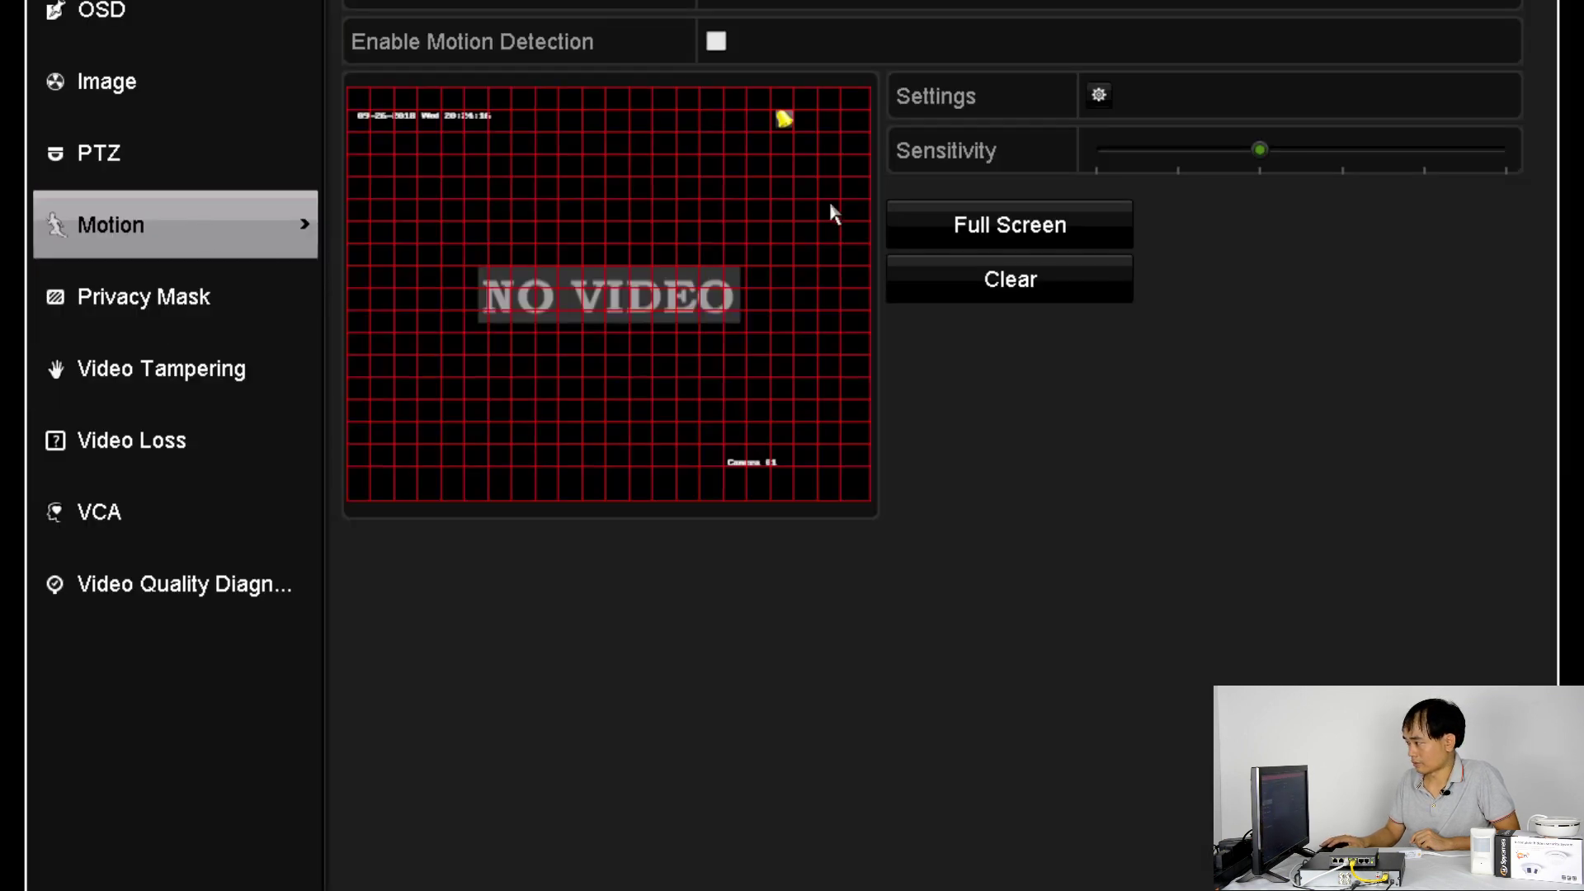
click(1478, 9)
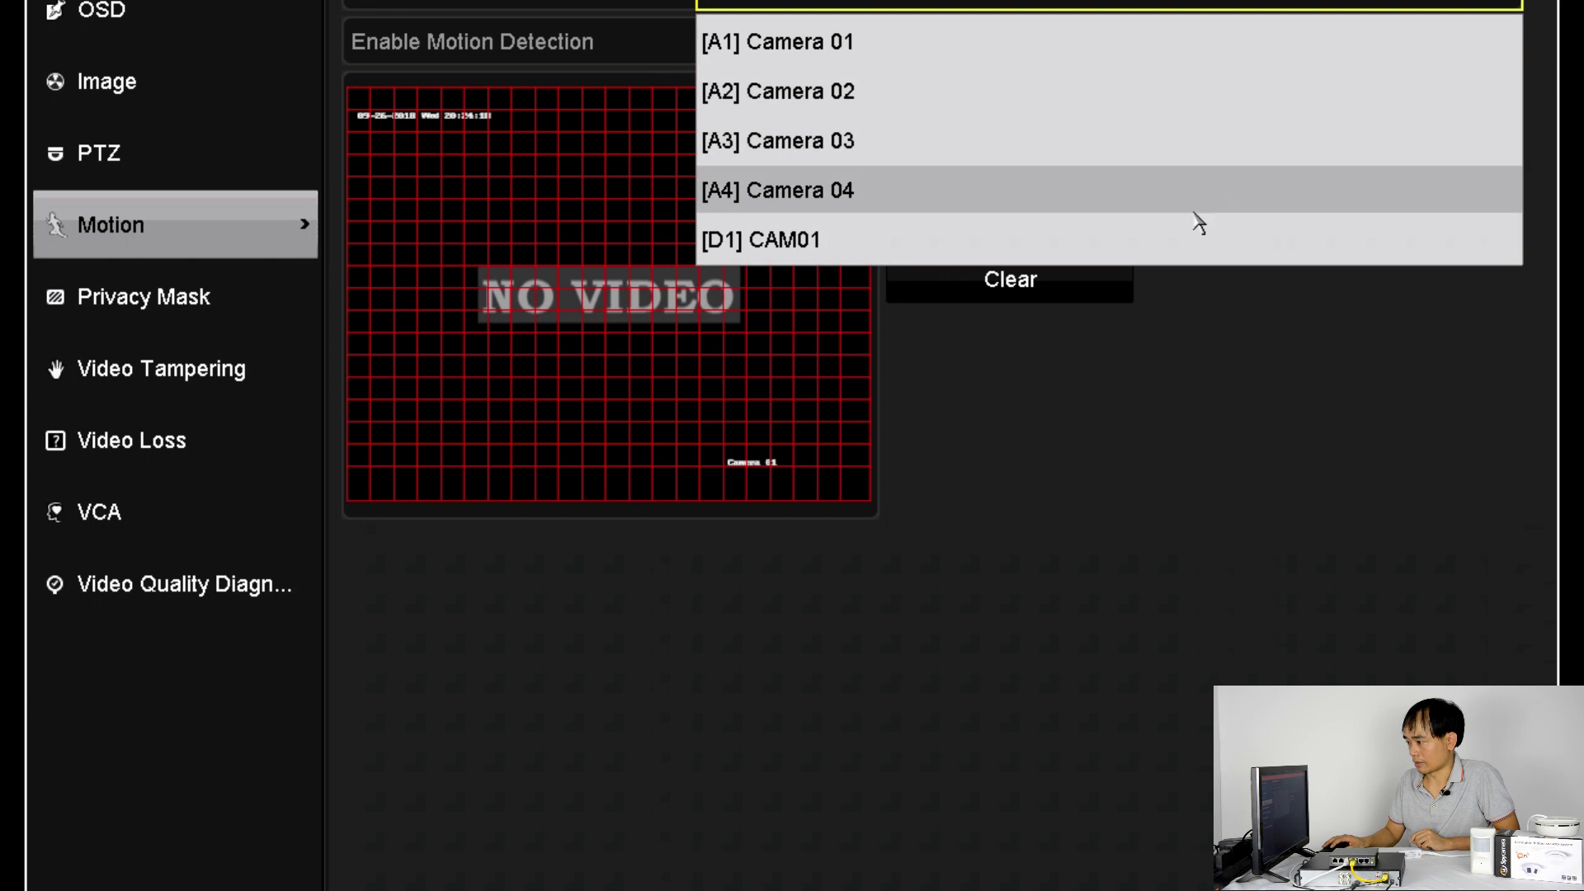
click(1198, 231)
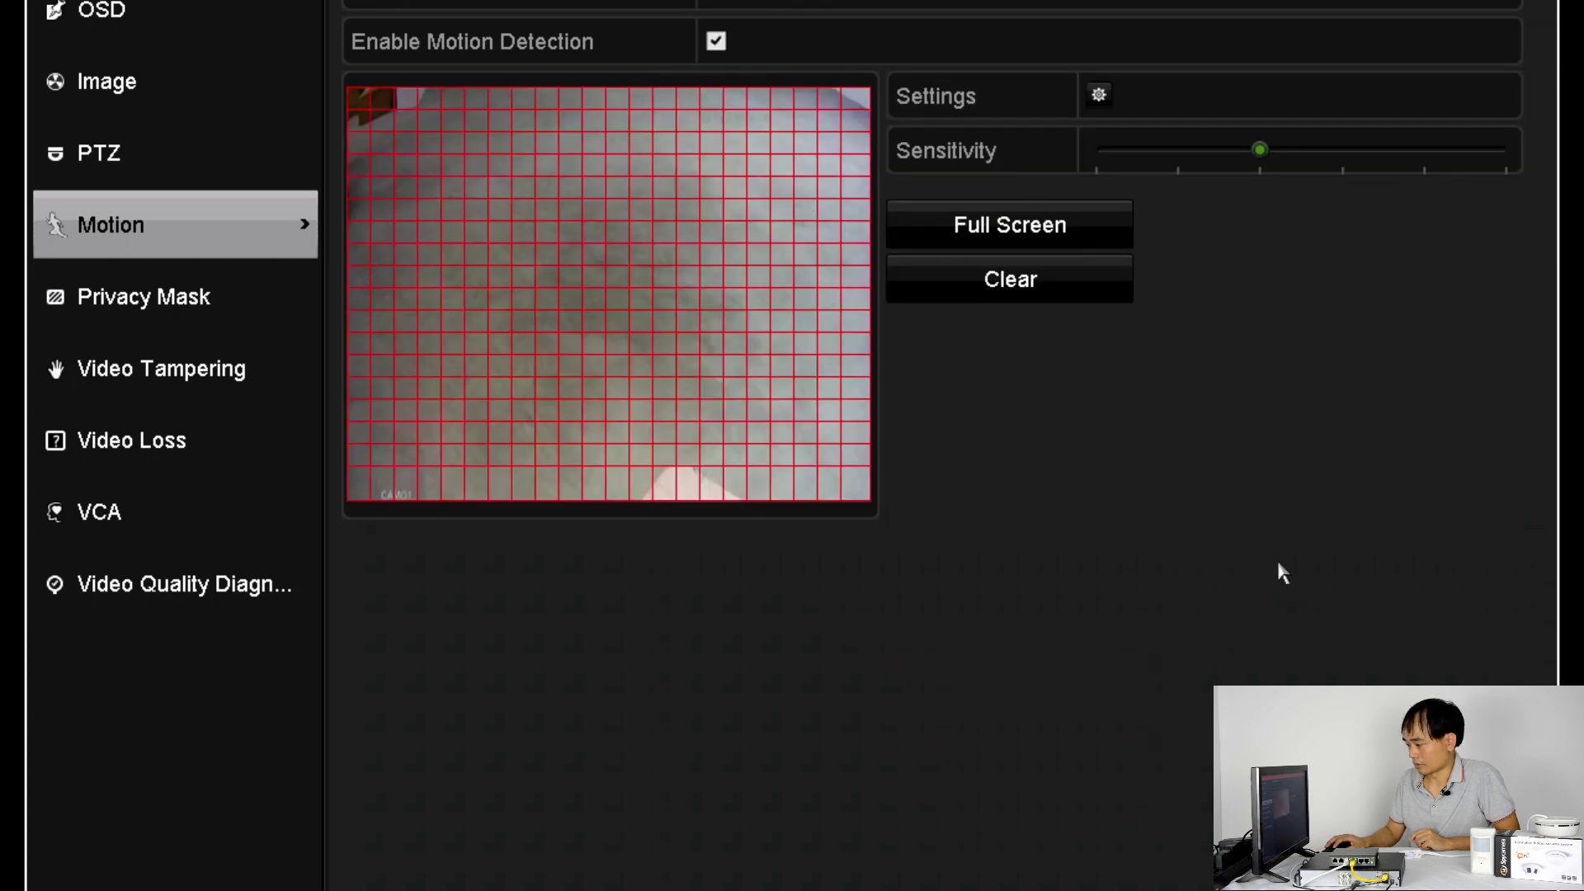
Step: Leave the CAM01 motion detection page and return to the main Menu
right_click(1195, 771)
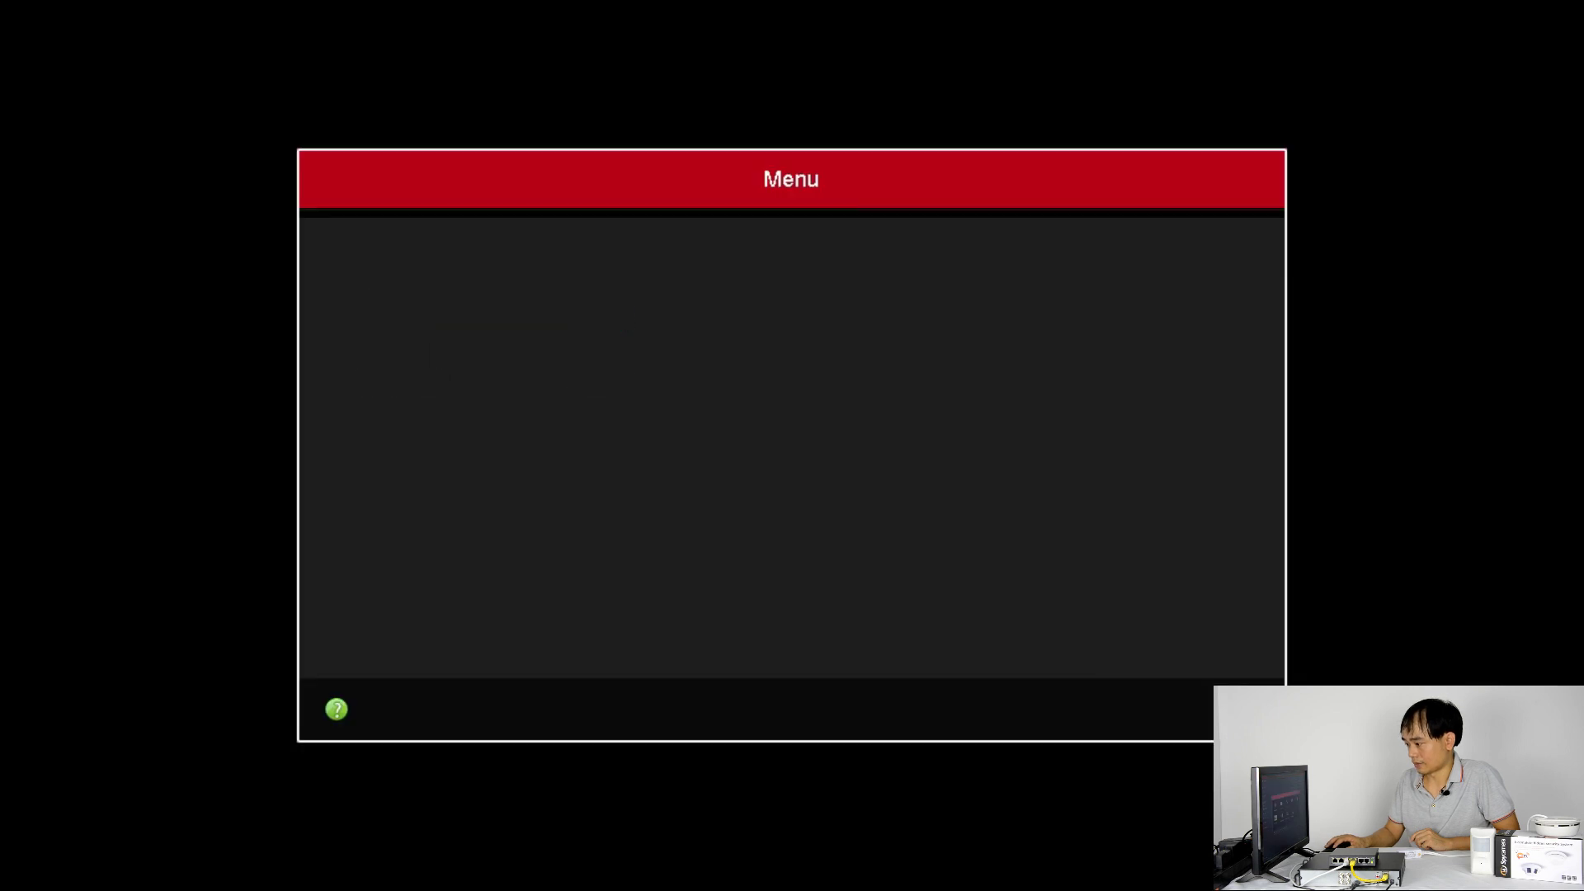